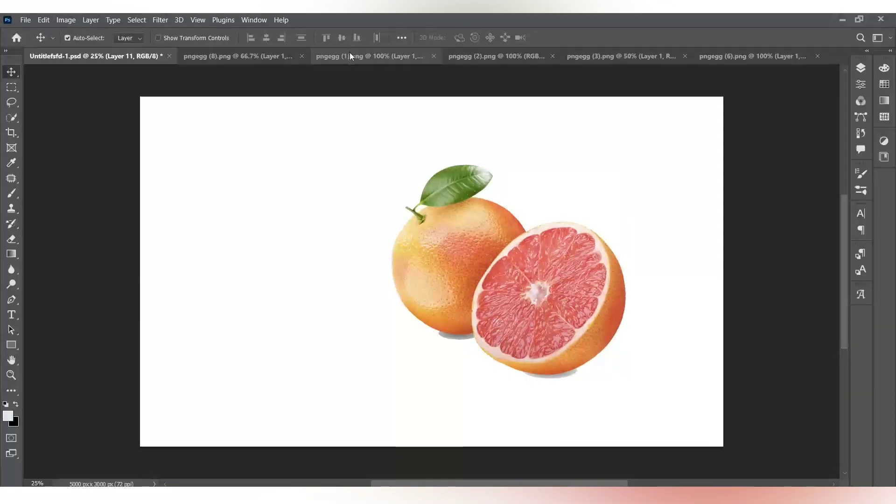
# Copy the whole grapefruit wedge image from pngegg (1).png and paste it into Untitlefsfd-1.psd.
pyautogui.hotkey('ctrl', 'a')
pyautogui.hotkey('ctrl', 'c')
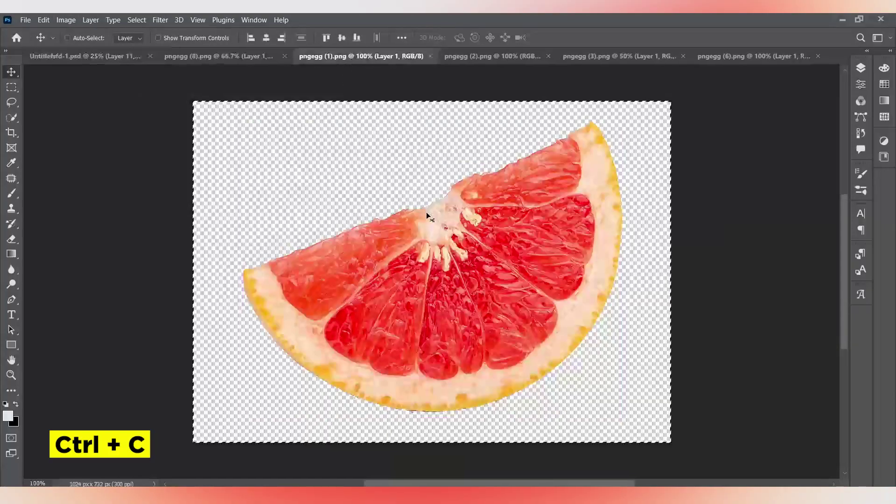
pyautogui.click(101, 57)
pyautogui.hotkey('ctrl', 'v')
# Scale the pasted wedge to about 180%, rotate it about 4°, and place it in front of the whole grapefruit's lower left side.
pyautogui.hotkey('ctrl', 't')
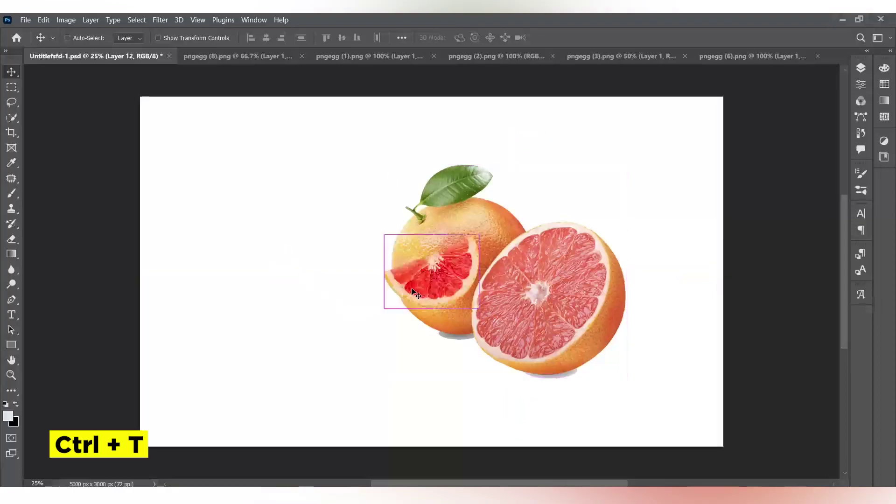
pyautogui.moveTo(385, 307); pyautogui.dragTo(354, 331)
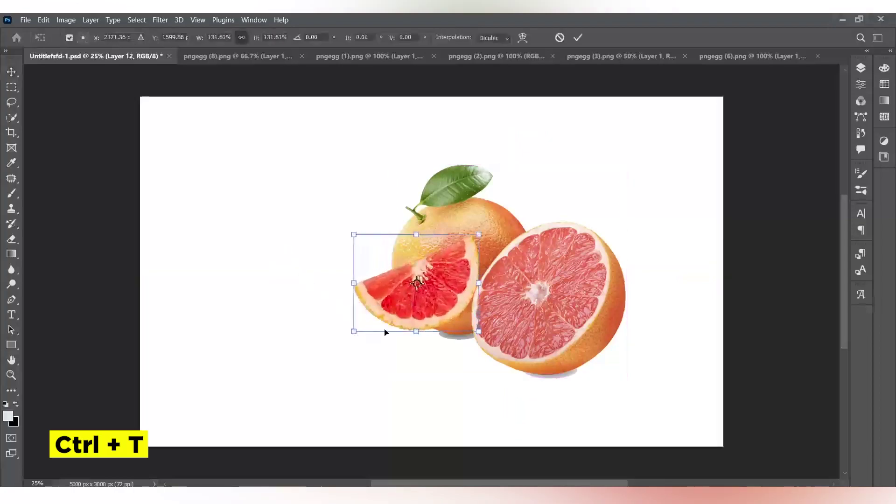
pyautogui.moveTo(432, 302); pyautogui.dragTo(407, 349)
pyautogui.moveTo(456, 390); pyautogui.dragTo(434, 399)
pyautogui.moveTo(457, 297); pyautogui.dragTo(509, 274)
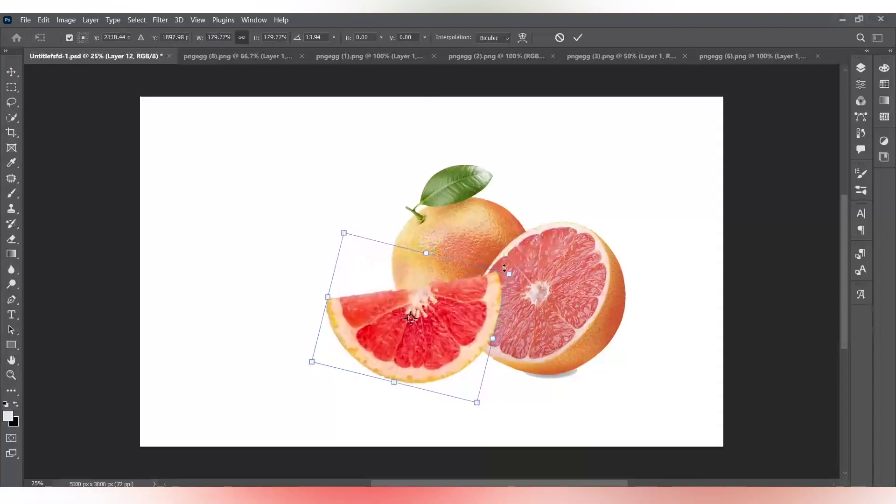
pyautogui.moveTo(469, 319); pyautogui.dragTo(425, 308)
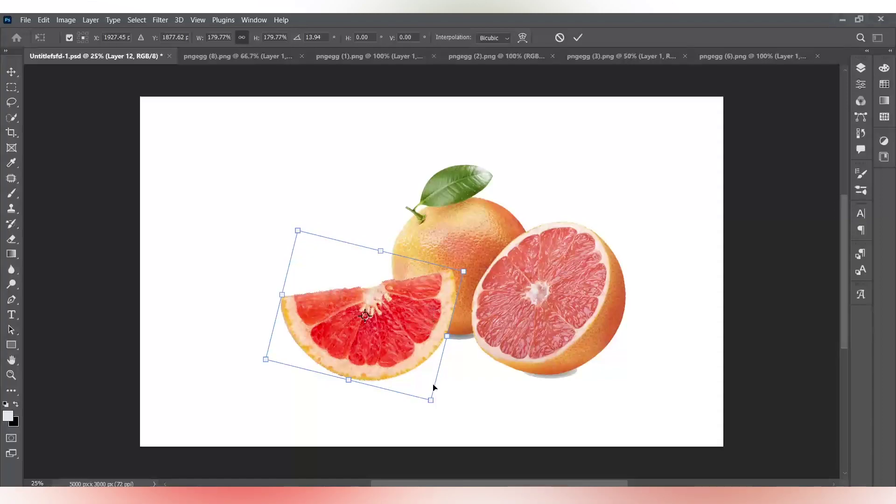
pyautogui.moveTo(439, 406); pyautogui.dragTo(454, 392)
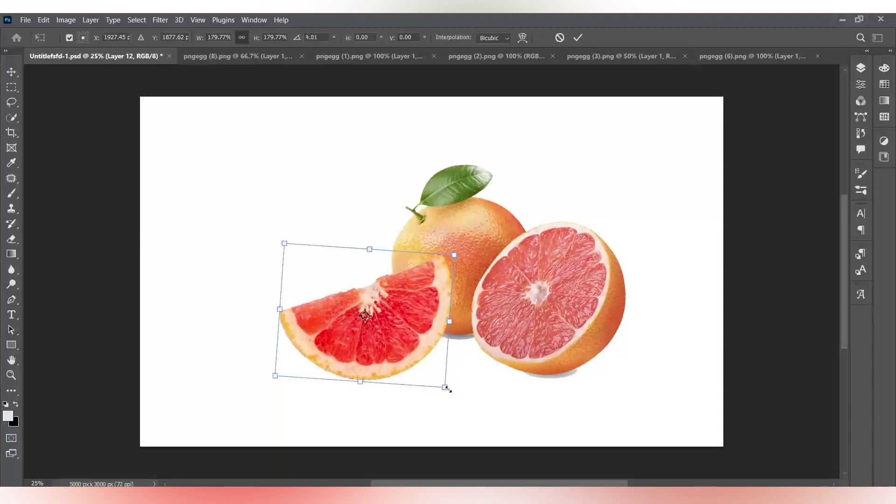
pyautogui.press('Return')
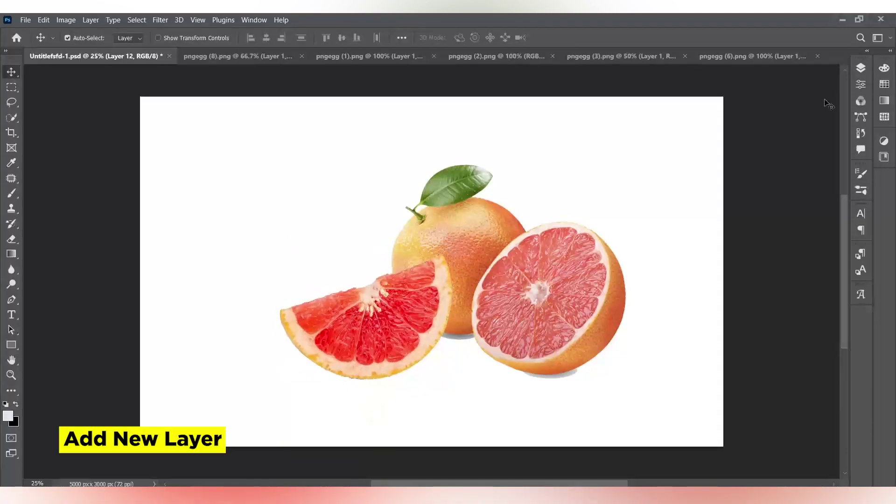
# Add a new layer above the wedge and paint one soft black brush dab, size 700, below the halved grapefruit.
pyautogui.click(861, 68)
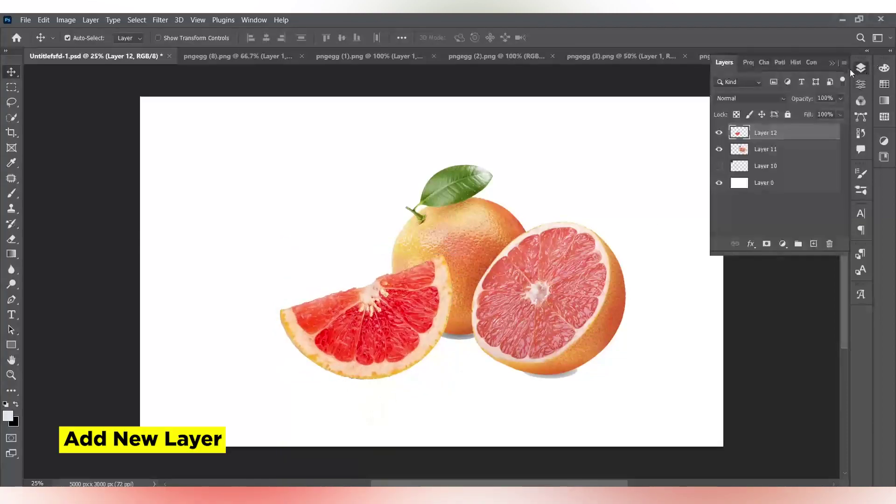
pyautogui.click(814, 245)
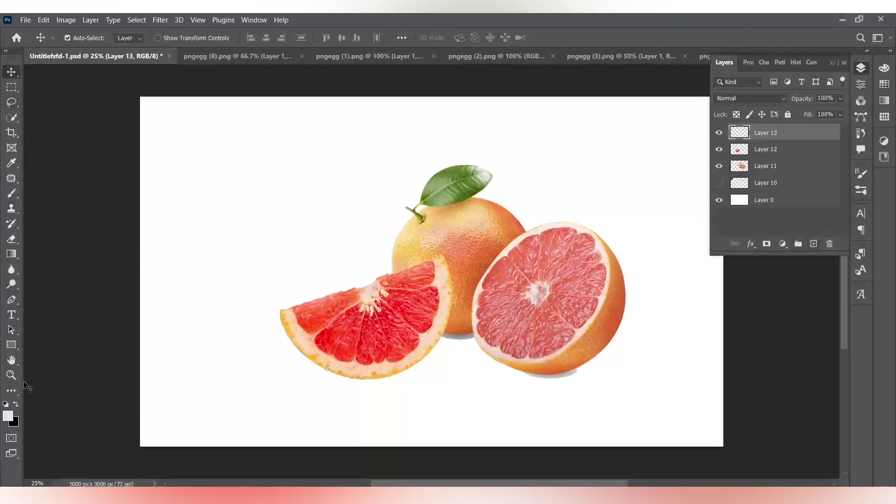
pyautogui.click(12, 193)
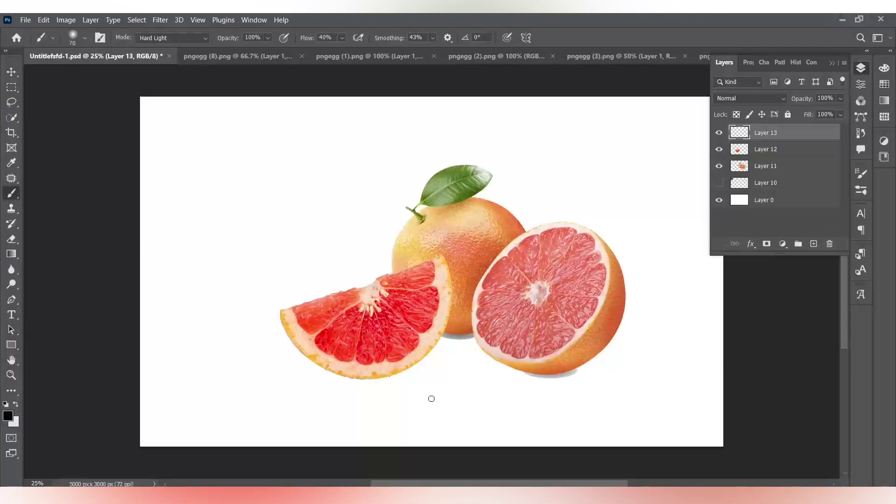
pyautogui.press(']')
pyautogui.press(']')
pyautogui.press(']')
pyautogui.press(']')
pyautogui.press(']')
pyautogui.press(']')
pyautogui.press(']')
pyautogui.press(']')
pyautogui.press(']')
pyautogui.press(']')
pyautogui.press(']')
pyautogui.press(']')
pyautogui.press(']')
pyautogui.press(']')
pyautogui.press('[')
pyautogui.press('[')
pyautogui.press('[')
pyautogui.press('[')
pyautogui.press('[')
pyautogui.press('[')
pyautogui.press('[')
pyautogui.press('[')
pyautogui.press('[')
pyautogui.press('[')
pyautogui.press('[')
pyautogui.press('[')
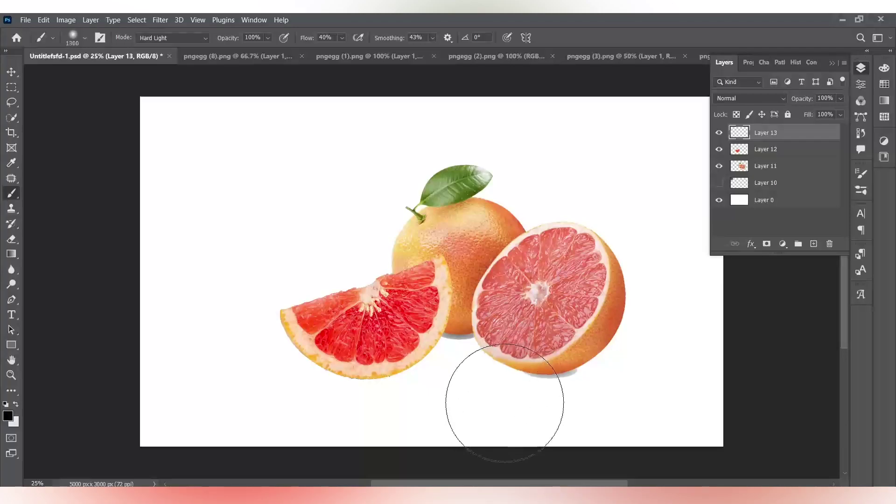
pyautogui.press(']')
pyautogui.press(']')
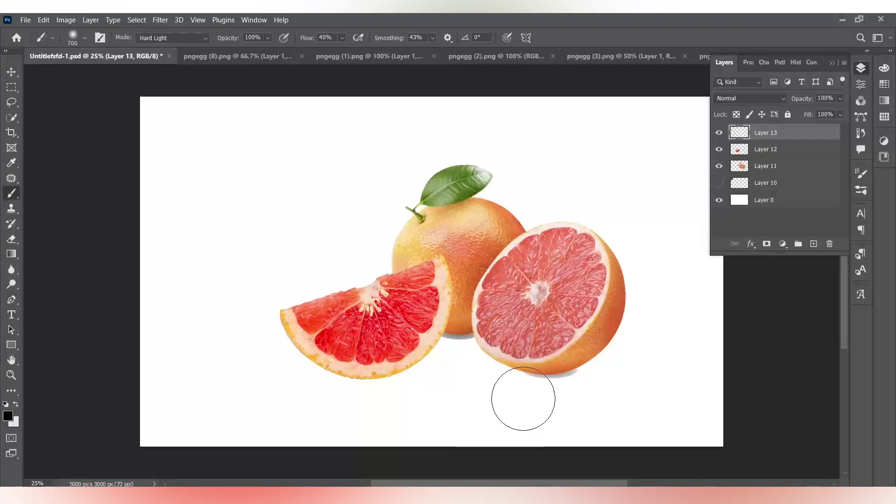
pyautogui.click(510, 400)
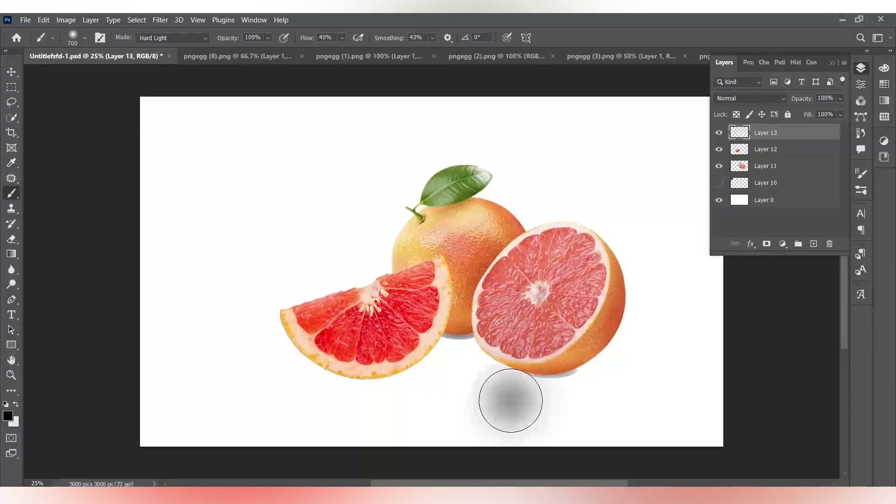
# Transform the dab into a flat shadow, about 166% wide and 14.5% high, and place it under the halved grapefruit.
pyautogui.press('v')
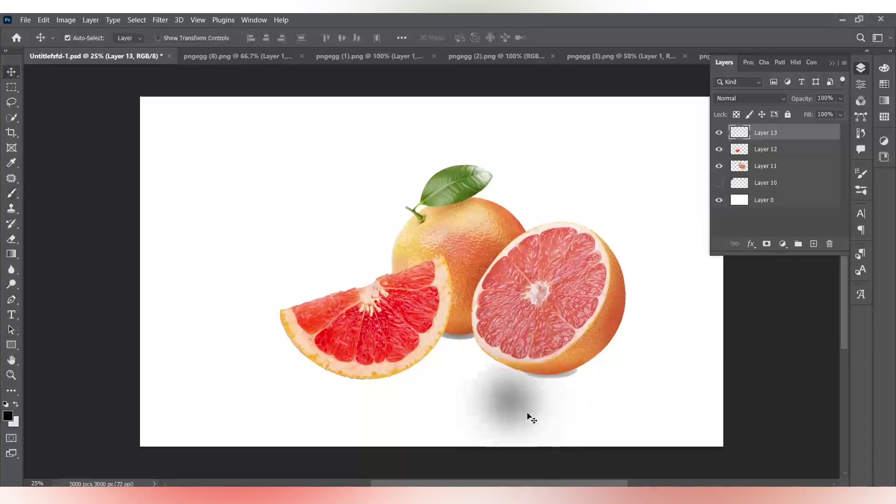
pyautogui.press('t')
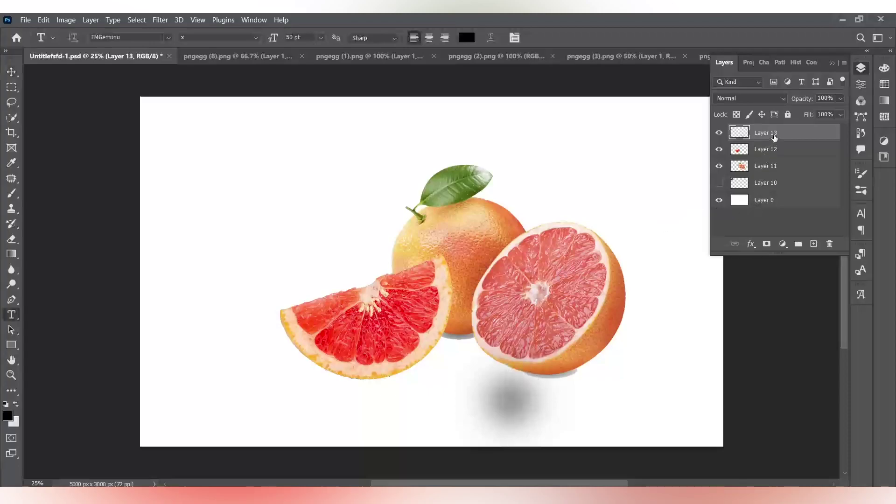
pyautogui.hotkey('ctrl', 't')
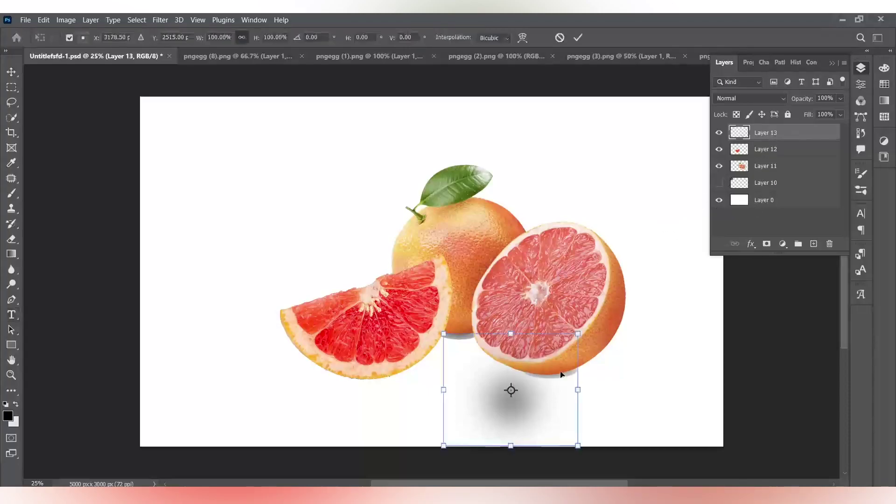
pyautogui.moveTo(511, 333); pyautogui.dragTo(513, 415)
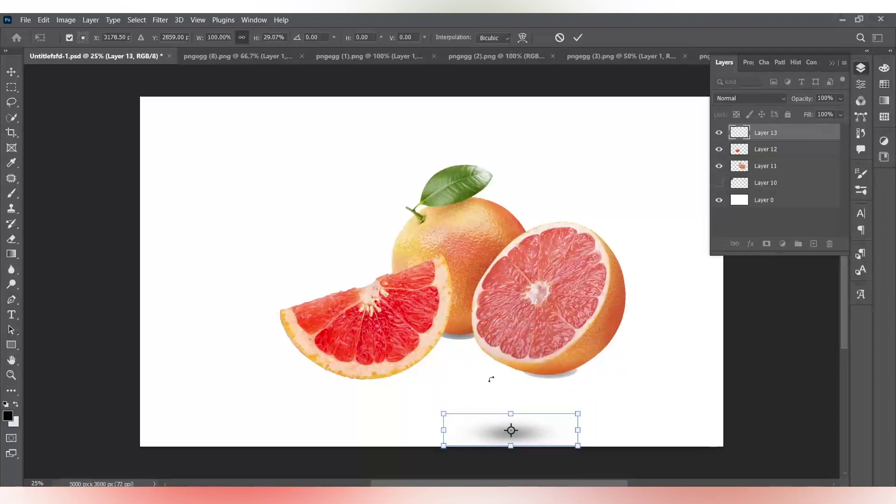
pyautogui.moveTo(544, 442); pyautogui.dragTo(611, 377)
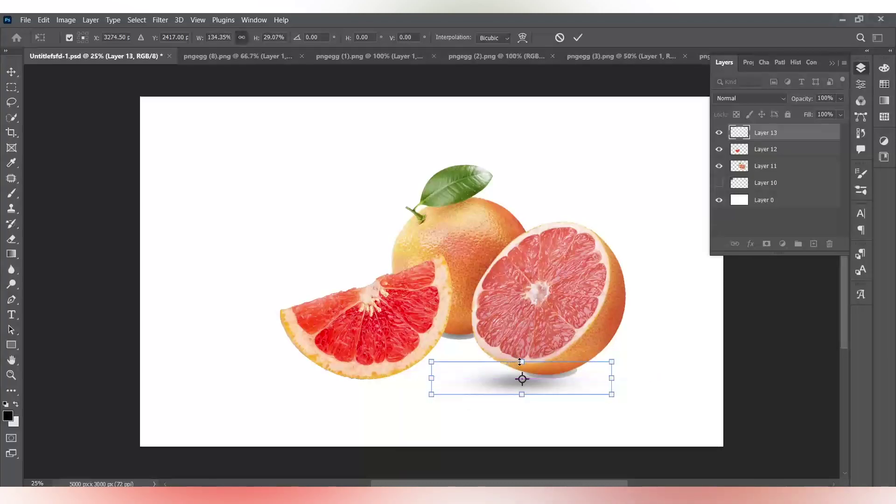
pyautogui.moveTo(522, 361); pyautogui.dragTo(522, 378)
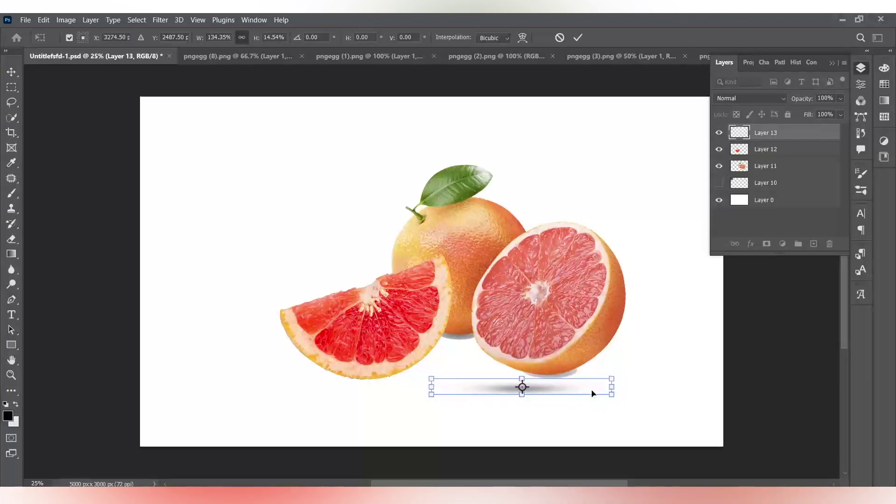
pyautogui.moveTo(567, 389); pyautogui.dragTo(621, 385)
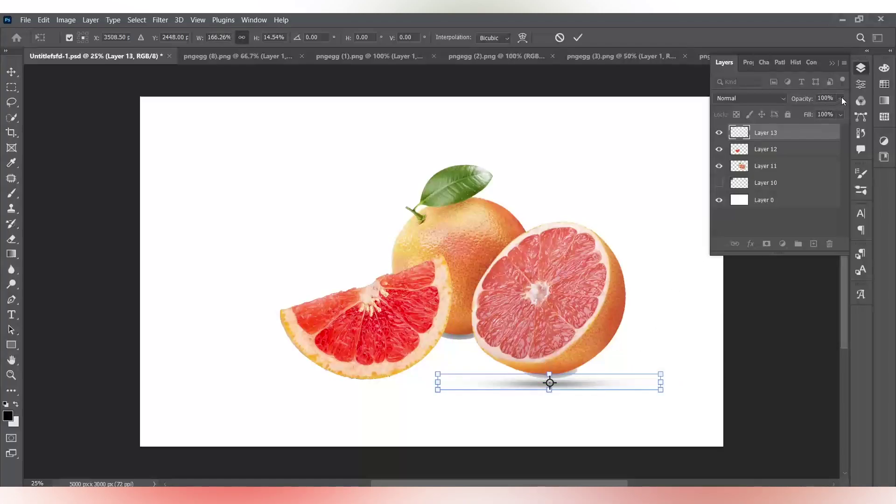
# Lower the shadow layer's opacity to 50% and move the shadow slightly up towards the halved grapefruit.
pyautogui.click(828, 112)
pyautogui.moveTo(823, 113); pyautogui.dragTo(815, 111)
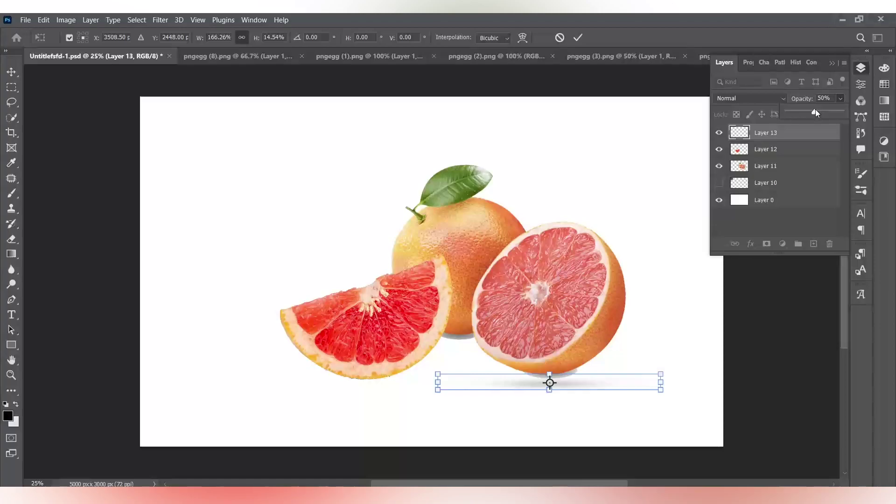
pyautogui.click(578, 38)
pyautogui.press('t')
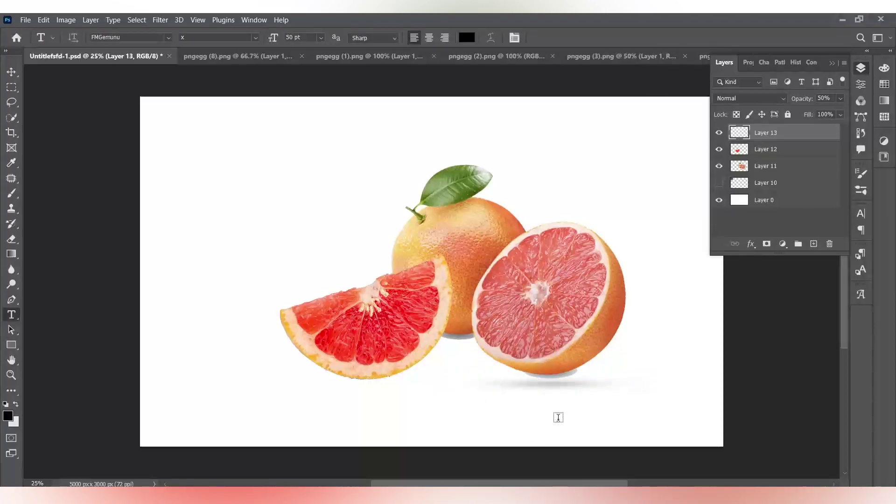
pyautogui.press('v')
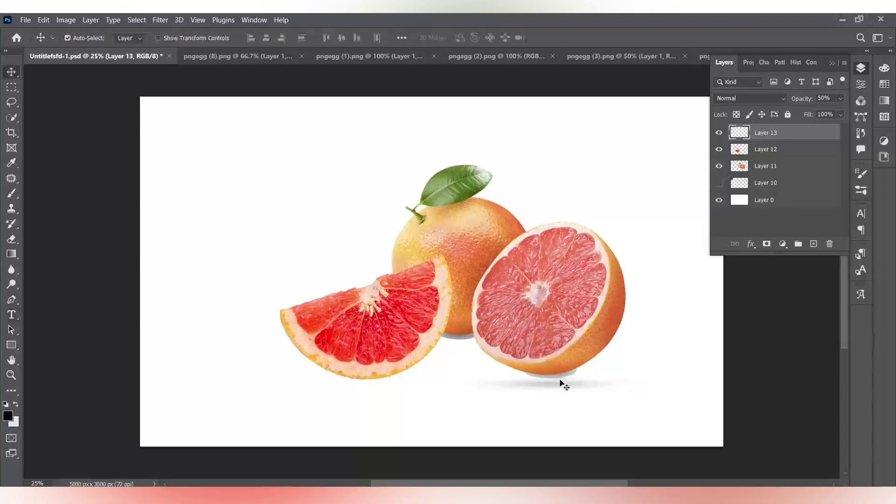
pyautogui.moveTo(570, 383); pyautogui.dragTo(572, 378)
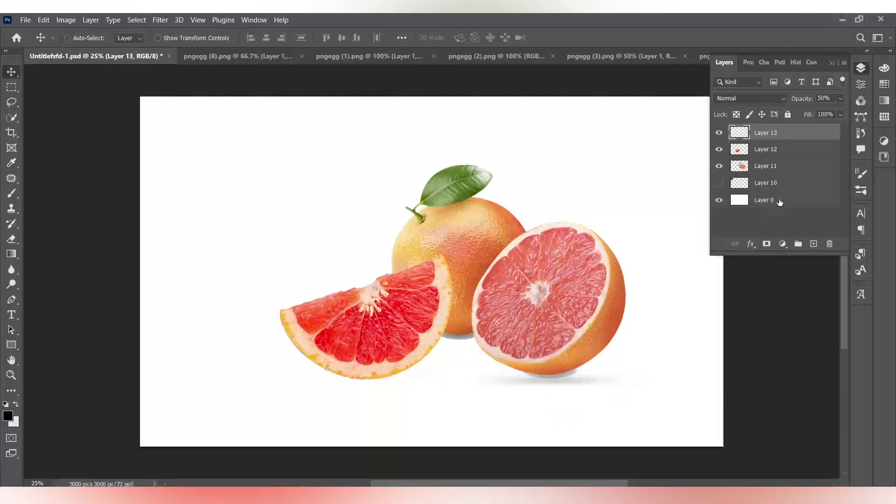
# Duplicate the shadow under the wedge and under the whole grapefruit, moving the whole grapefruit's copy below Layer 11 in the stack.
pyautogui.hotkey('ctrl', 'j')
pyautogui.moveTo(564, 383); pyautogui.dragTo(387, 389)
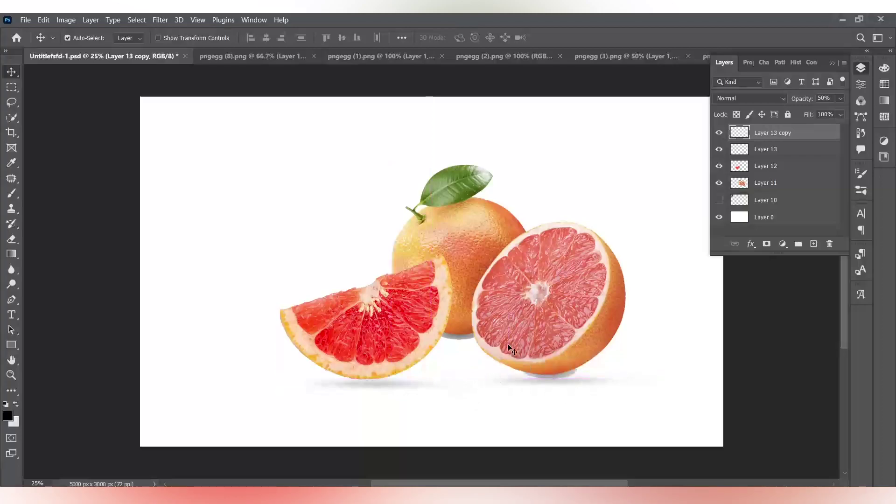
pyautogui.moveTo(394, 381); pyautogui.dragTo(470, 345)
pyautogui.moveTo(798, 134); pyautogui.dragTo(807, 204)
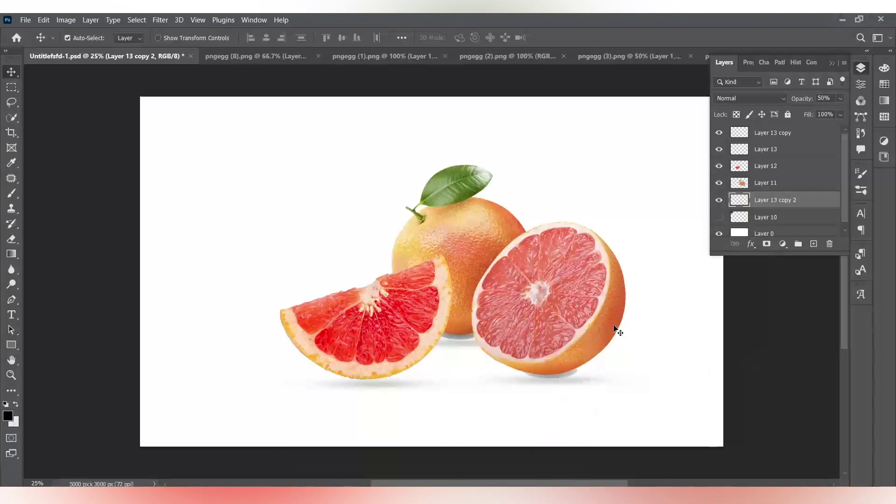
# Erase the original hard grey shadow beneath the halved grapefruit on Layer 11 with a size 40 eraser.
pyautogui.click(766, 183)
pyautogui.click(720, 184)
pyautogui.click(720, 184)
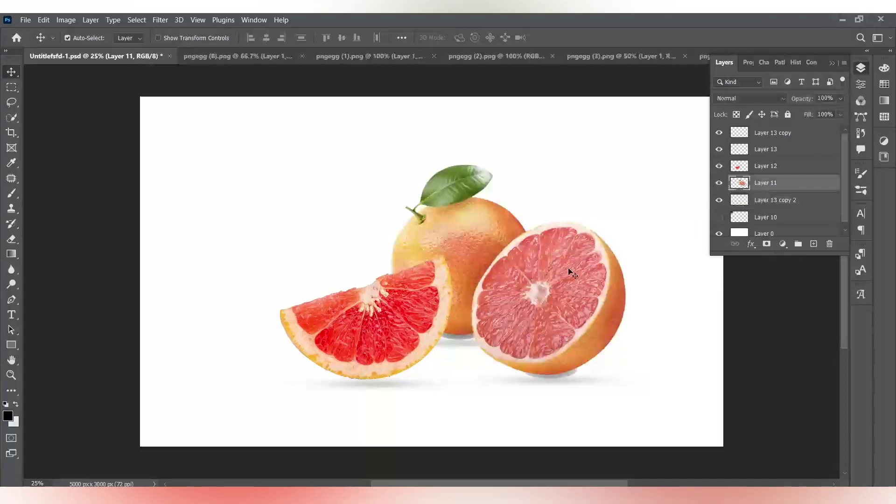
pyautogui.scroll(5, 536, 380)
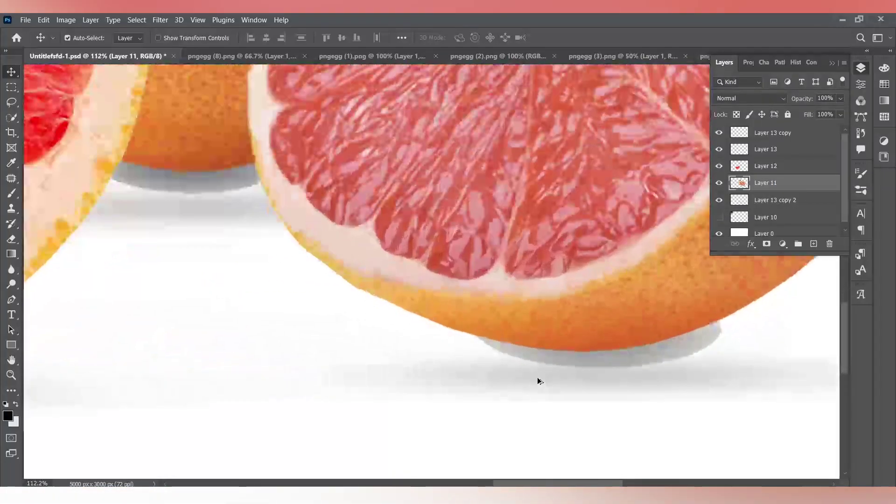
pyautogui.scroll(2, 540, 382)
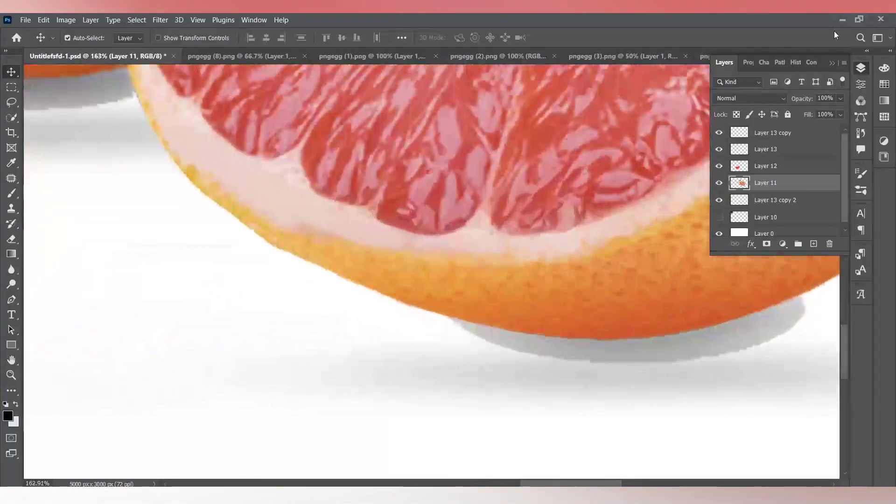
pyautogui.click(12, 239)
pyautogui.moveTo(585, 352)
pyautogui.mouseDown()
pyautogui.moveTo(608, 360)
pyautogui.moveTo(691, 353)
pyautogui.moveTo(807, 309)
pyautogui.moveTo(731, 340)
pyautogui.moveTo(658, 353)
pyautogui.moveTo(566, 355)
pyautogui.moveTo(465, 340)
pyautogui.moveTo(487, 337)
pyautogui.mouseUp()
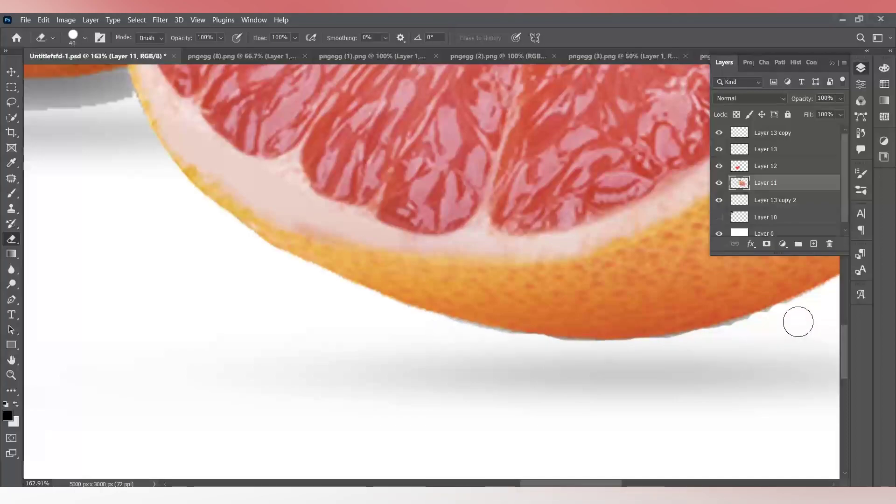
pyautogui.moveTo(797, 314)
pyautogui.mouseDown()
pyautogui.moveTo(777, 324)
pyautogui.moveTo(793, 314)
pyautogui.moveTo(650, 350)
pyautogui.mouseUp()
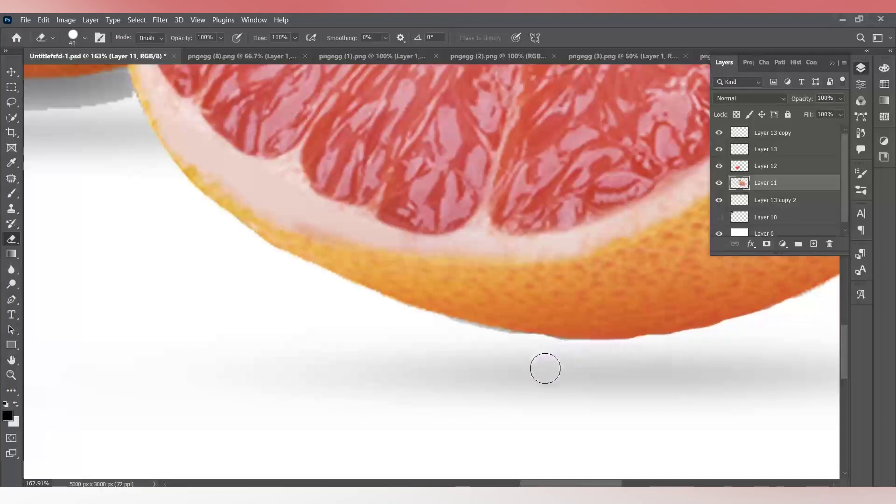
# Erase the original grey shadow beneath the whole grapefruit on Layer 11, reducing the eraser to size 15 for the edge.
pyautogui.scroll(-3, 587, 324)
pyautogui.scroll(-4, 588, 324)
pyautogui.scroll(10, 359, 271)
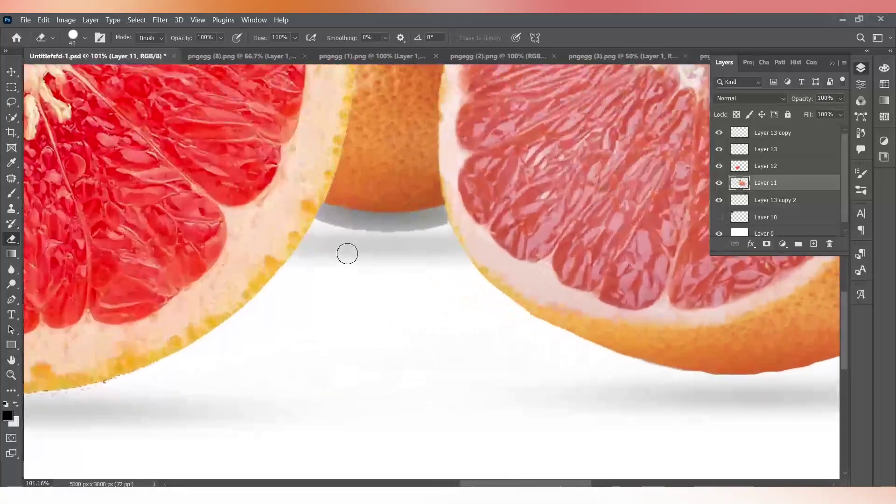
pyautogui.scroll(1, 344, 248)
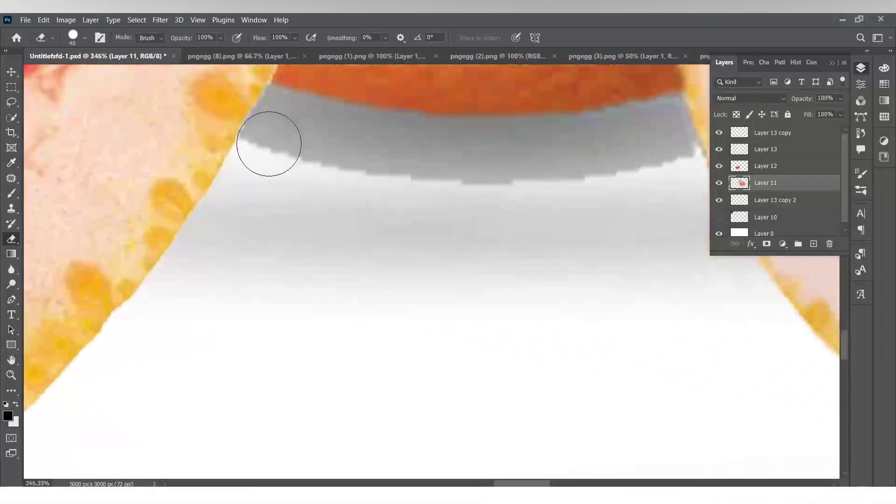
pyautogui.moveTo(270, 144)
pyautogui.mouseDown()
pyautogui.moveTo(282, 113)
pyautogui.moveTo(307, 132)
pyautogui.moveTo(364, 148)
pyautogui.moveTo(473, 161)
pyautogui.moveTo(659, 139)
pyautogui.moveTo(666, 147)
pyautogui.moveTo(664, 131)
pyautogui.moveTo(648, 140)
pyautogui.mouseUp()
pyautogui.press('[')
pyautogui.press('[')
pyautogui.press('[')
pyautogui.press('[')
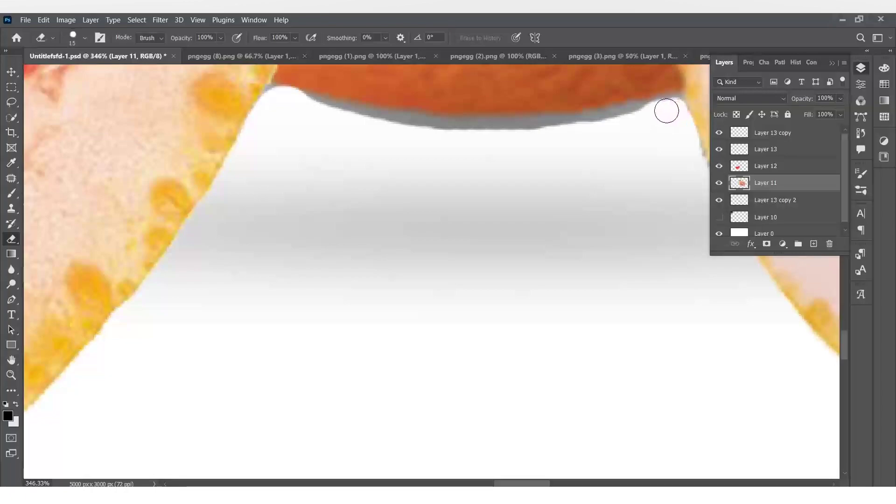
pyautogui.moveTo(577, 132)
pyautogui.mouseDown()
pyautogui.moveTo(425, 127)
pyautogui.moveTo(311, 111)
pyautogui.moveTo(468, 136)
pyautogui.moveTo(457, 130)
pyautogui.moveTo(566, 128)
pyautogui.moveTo(663, 109)
pyautogui.mouseUp()
pyautogui.scroll(-10, 662, 129)
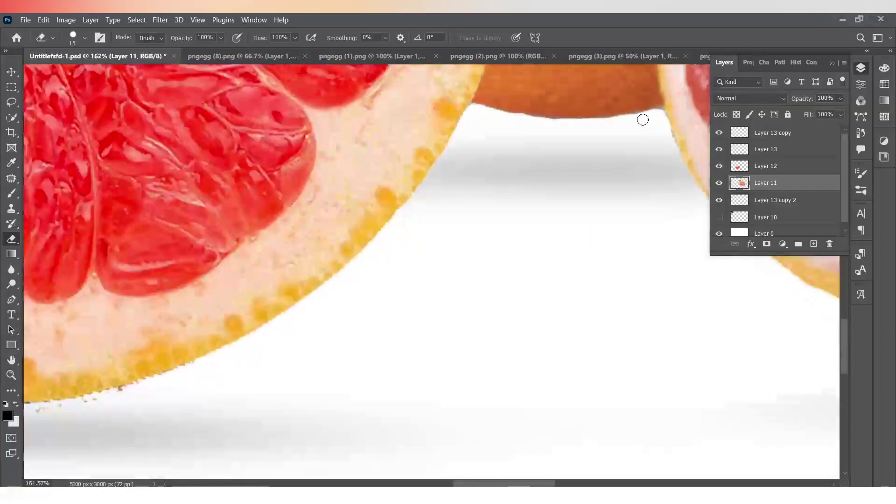
# Group all the fruit and shadow layers above the white Layer 0 and name the group Grape Fruit.
pyautogui.scroll(3, 634, 154)
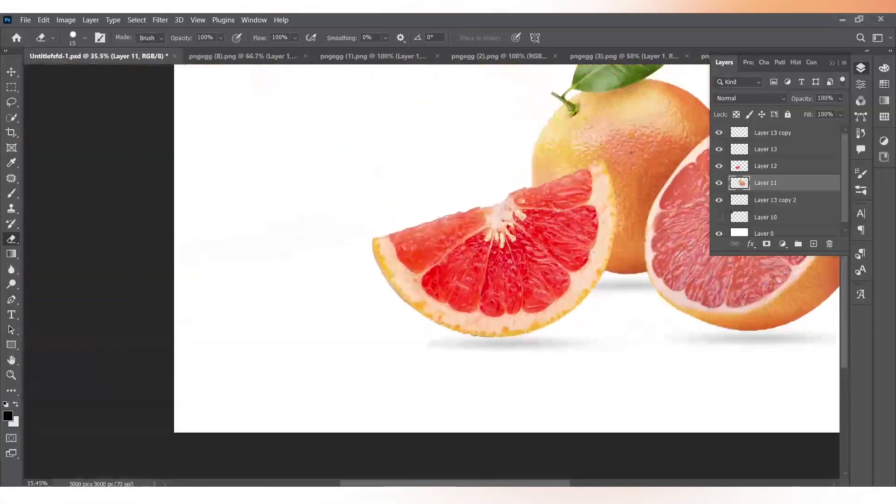
pyautogui.hscroll(5, 633, 163)
pyautogui.scroll(-2, 555, 180)
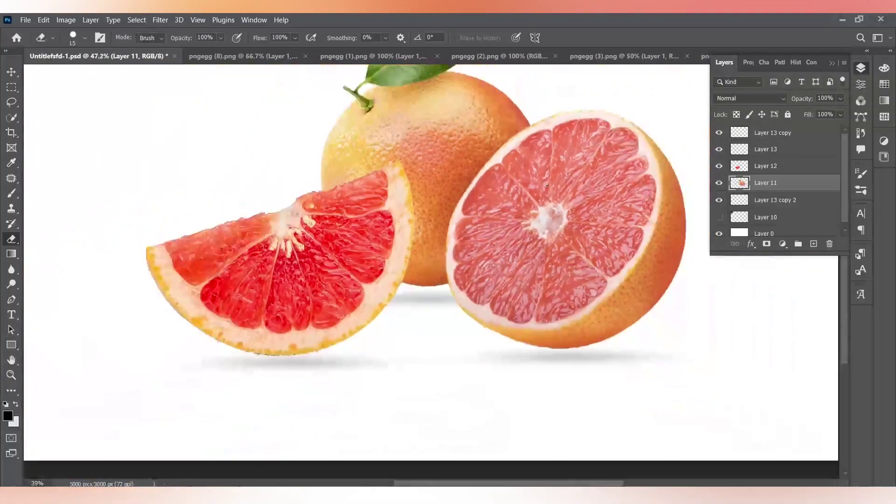
pyautogui.hscroll(-3, 552, 172)
pyautogui.hscroll(4, 554, 172)
pyautogui.scroll(4, 552, 168)
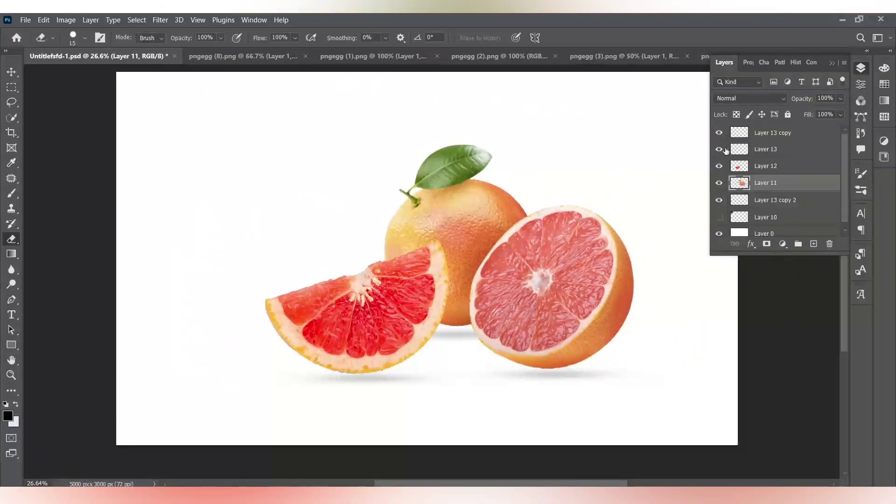
pyautogui.click(774, 131)
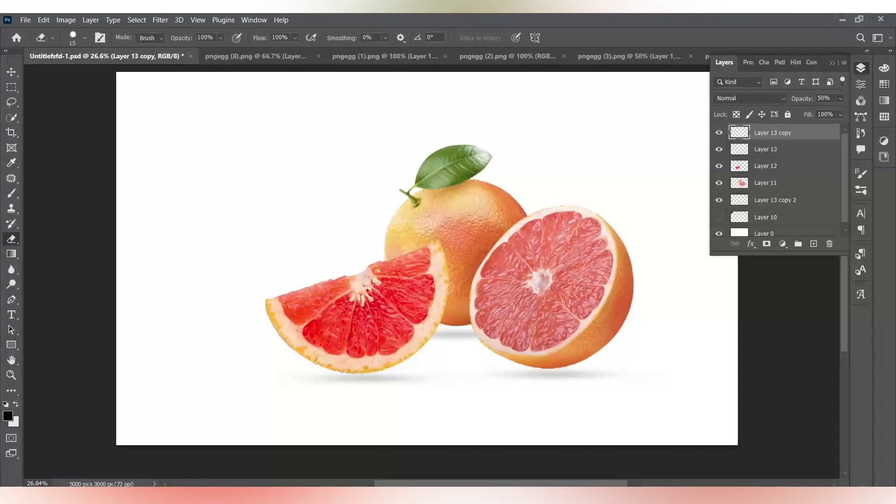
pyautogui.click(758, 223)
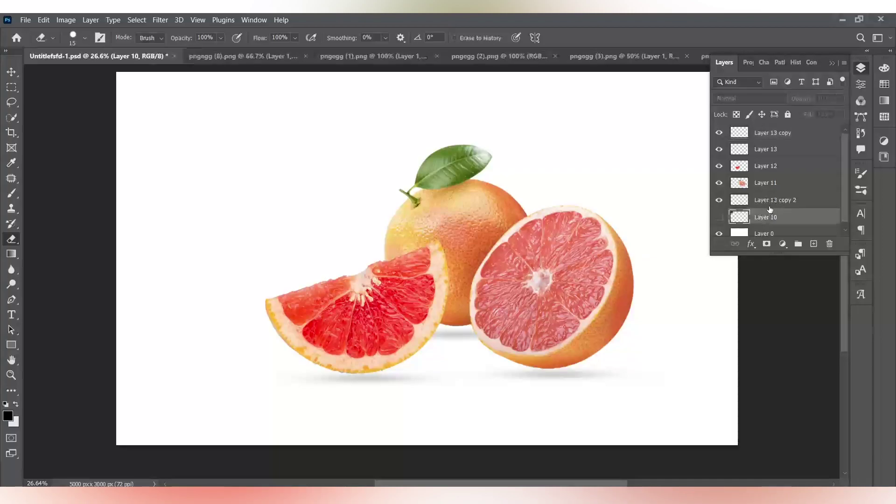
pyautogui.keyDown('shift'); pyautogui.click(774, 133); pyautogui.keyUp('shift')
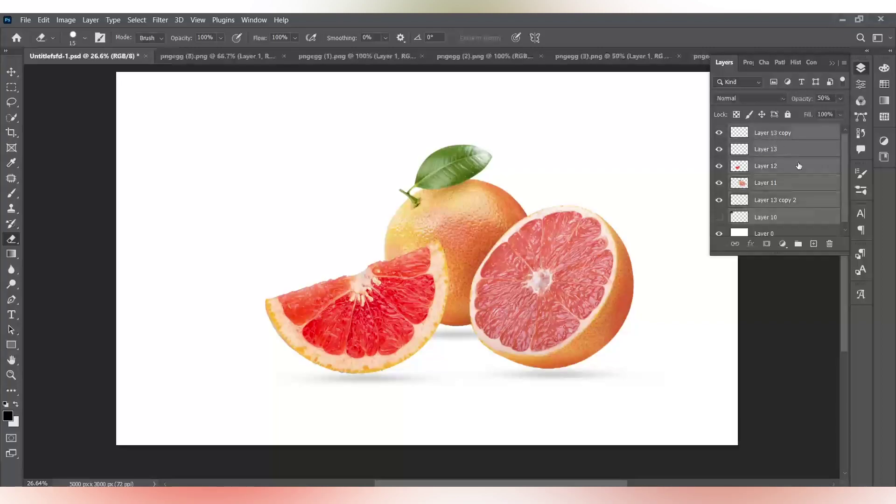
pyautogui.click(799, 249)
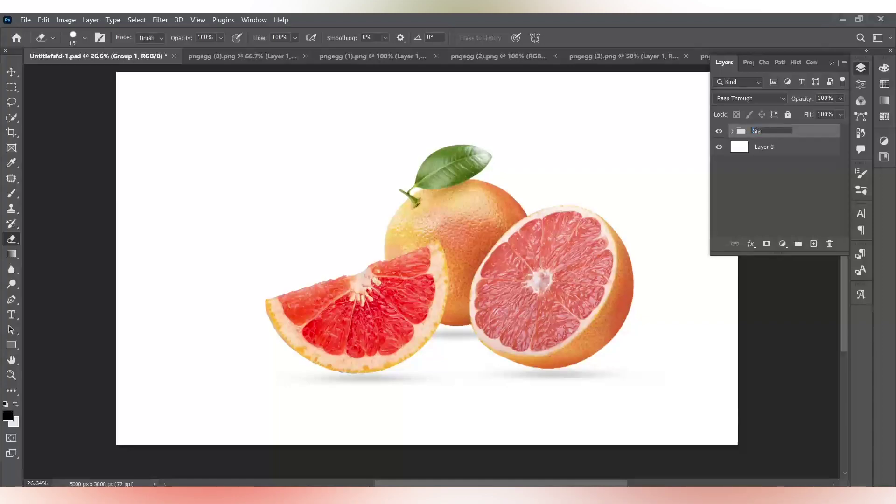
pyautogui.write('uit')
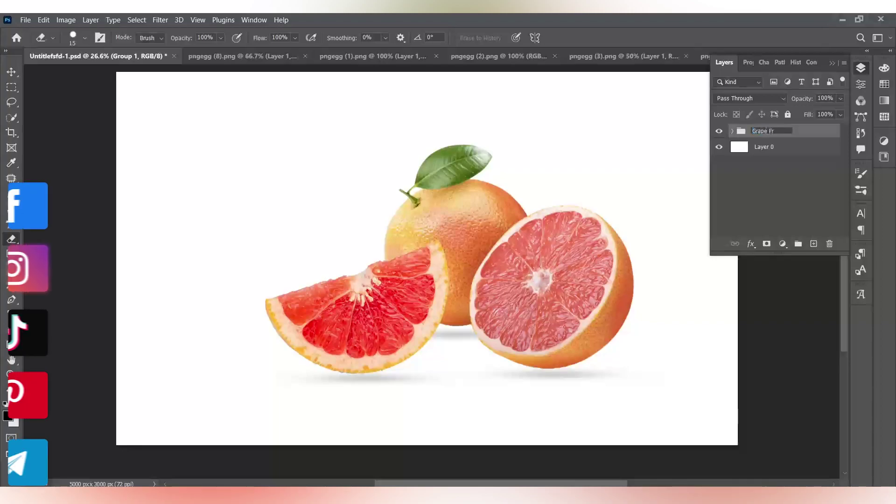
pyautogui.press('Return')
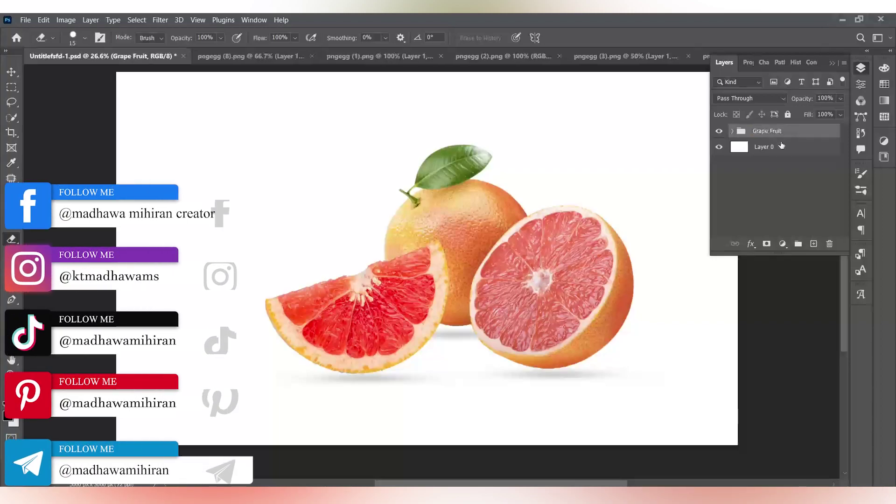
pyautogui.click(787, 178)
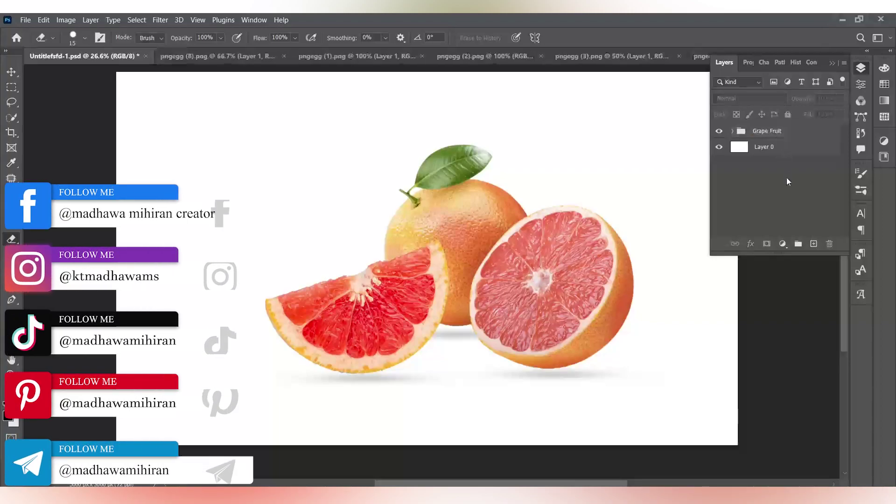
# On Layer 12 in the Grape Fruit group, select the wedge's rind with the Quick Selection tool from its left tip along the lower curve.
pyautogui.click(732, 132)
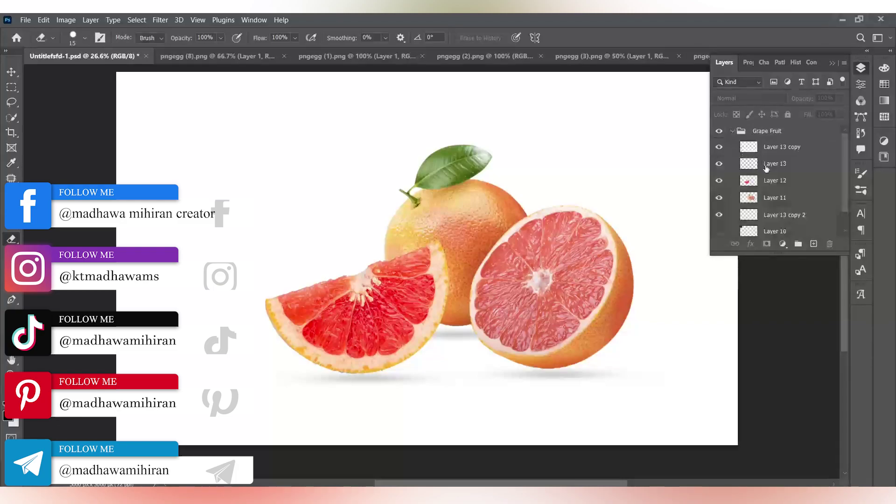
pyautogui.click(720, 181)
pyautogui.click(719, 181)
pyautogui.click(771, 186)
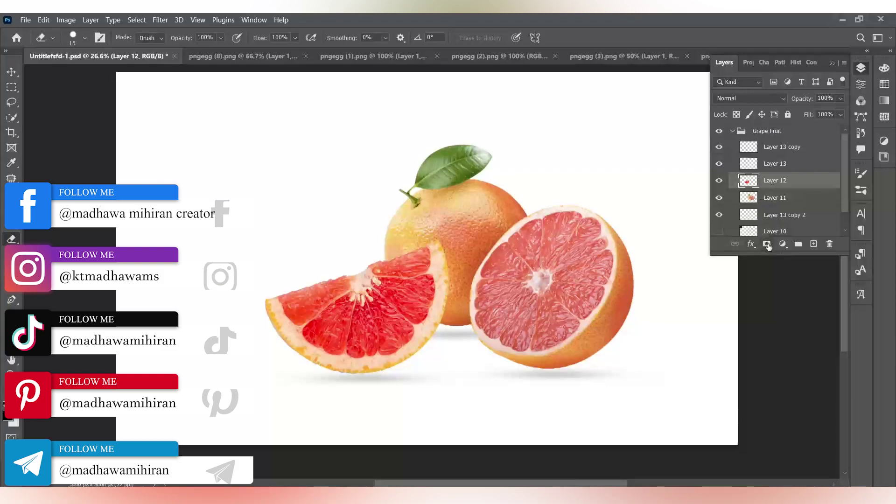
pyautogui.click(9, 122)
pyautogui.scroll(3, 264, 310)
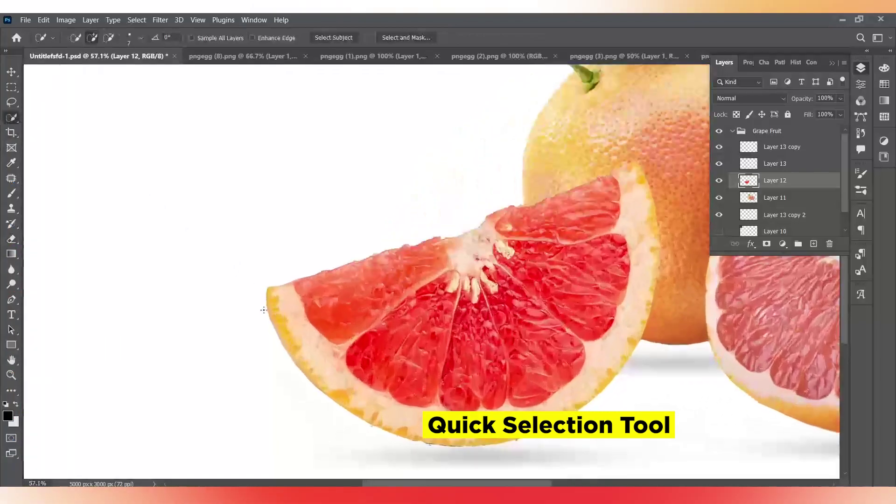
pyautogui.scroll(2, 264, 310)
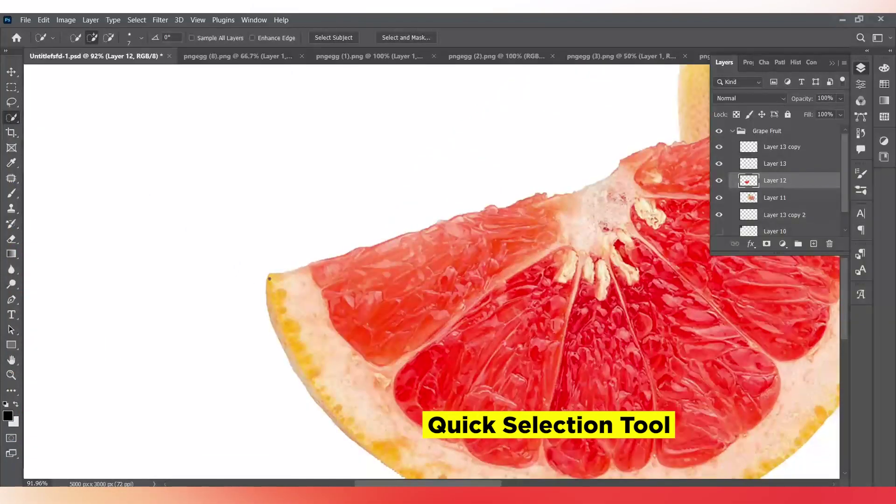
pyautogui.moveTo(301, 279)
pyautogui.mouseDown()
pyautogui.moveTo(300, 342)
pyautogui.moveTo(339, 387)
pyautogui.mouseUp()
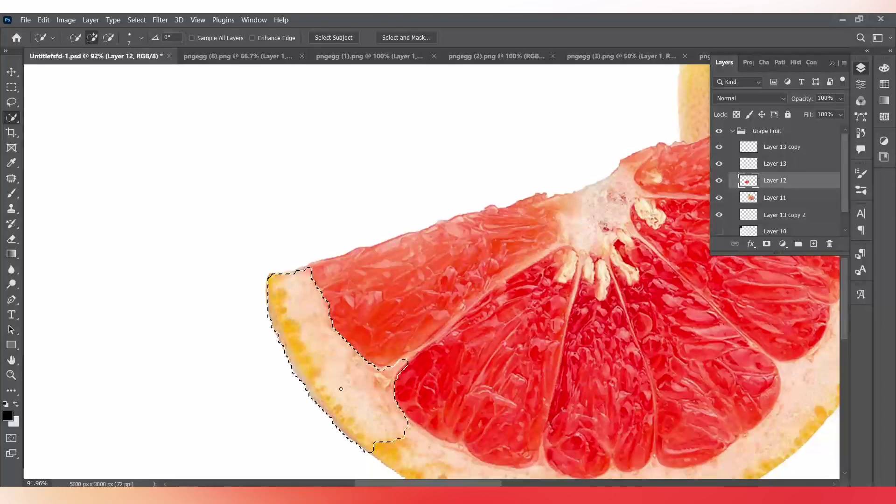
pyautogui.scroll(-3, 363, 405)
pyautogui.moveTo(407, 364); pyautogui.dragTo(555, 406)
pyautogui.moveTo(632, 405); pyautogui.dragTo(734, 382)
pyautogui.moveTo(803, 324); pyautogui.dragTo(804, 323)
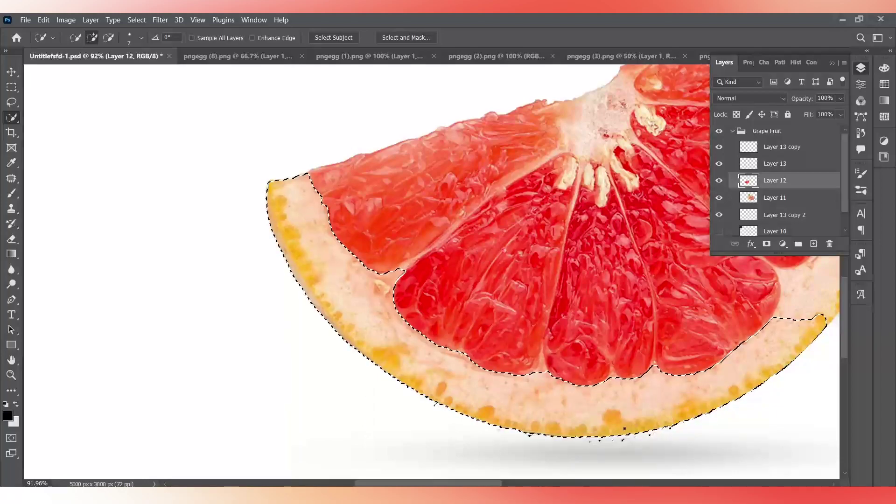
# Extend the rind selection up the wedge's right side to its upper tip.
pyautogui.scroll(-2, 666, 384)
pyautogui.scroll(-3, 666, 384)
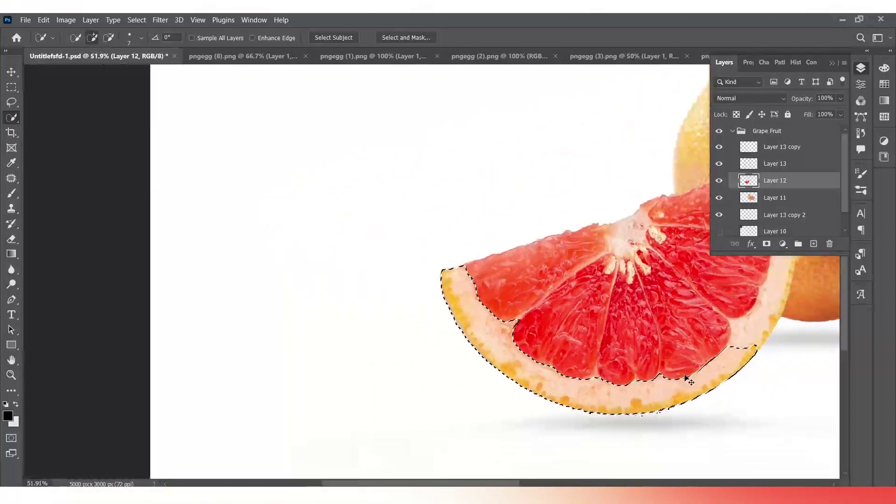
pyautogui.moveTo(562, 353); pyautogui.dragTo(586, 318)
pyautogui.moveTo(604, 218); pyautogui.dragTo(590, 186)
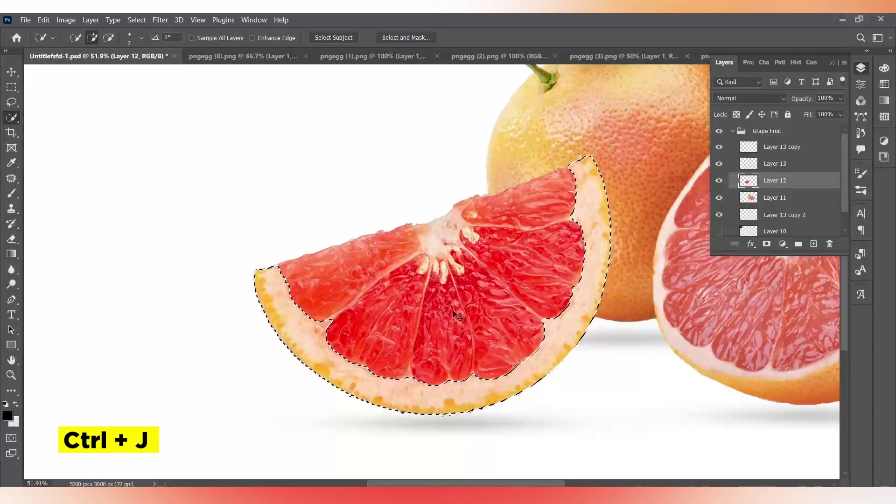
# Copy the selected rind to a new layer and hide Layer 12.
pyautogui.hotkey('ctrl', 'j')
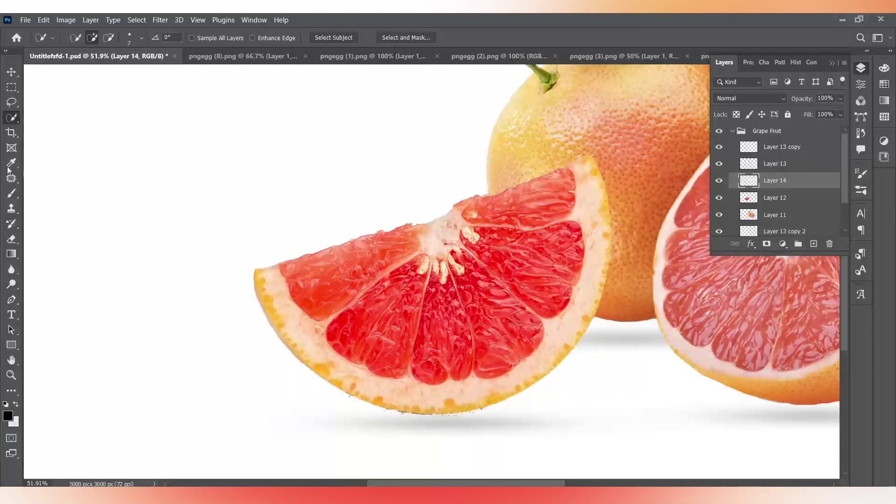
pyautogui.click(719, 198)
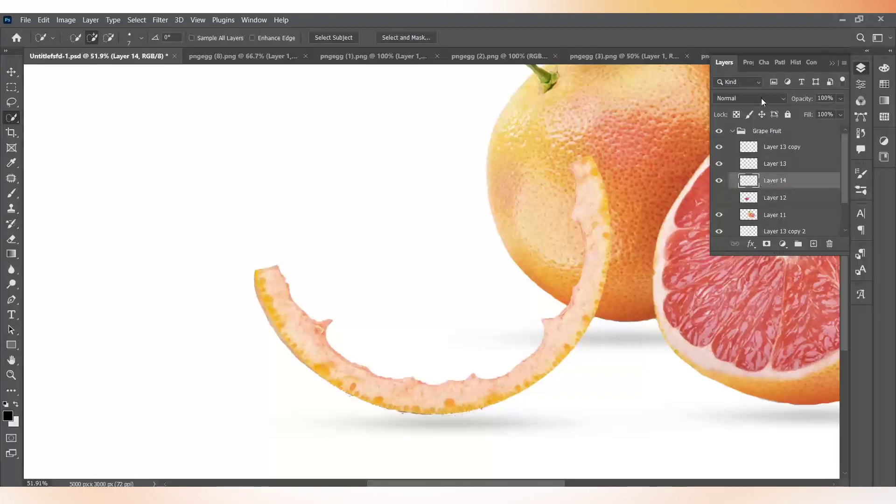
# Copy the entire blue water image from pngegg (3).png and paste it above Layer 14 in Untitlefsfd-1.psd.
pyautogui.click(472, 55)
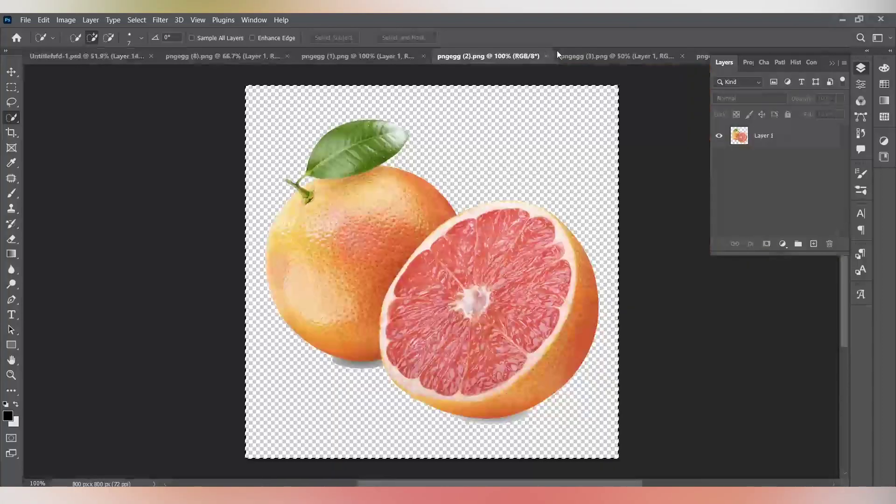
pyautogui.click(597, 56)
pyautogui.hotkey('ctrl', 'a')
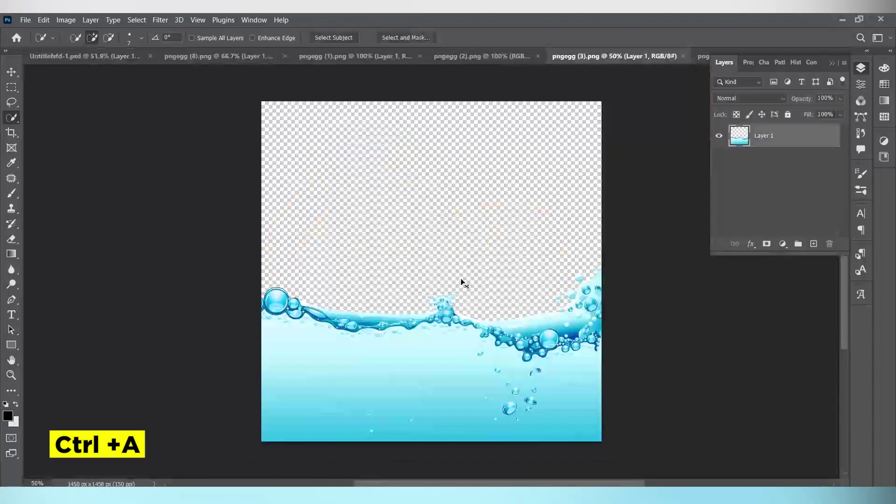
pyautogui.hotkey('ctrl', 'c')
pyautogui.click(84, 56)
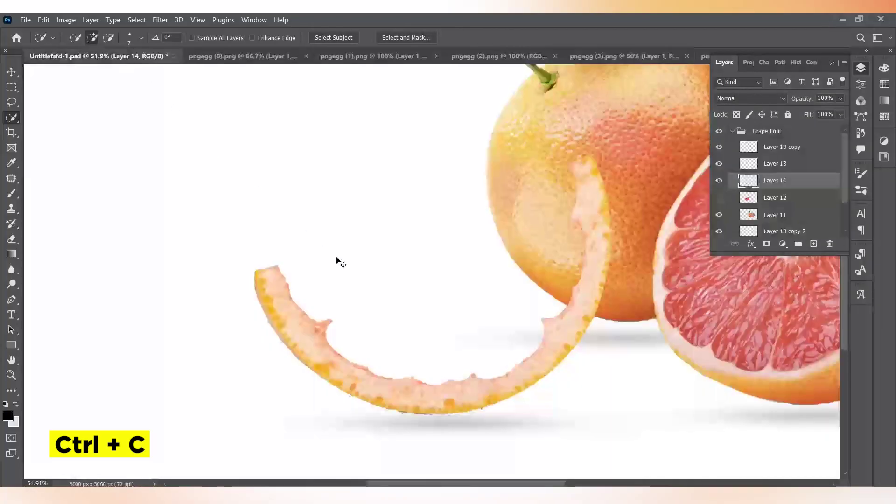
pyautogui.hotkey('ctrl', 'v')
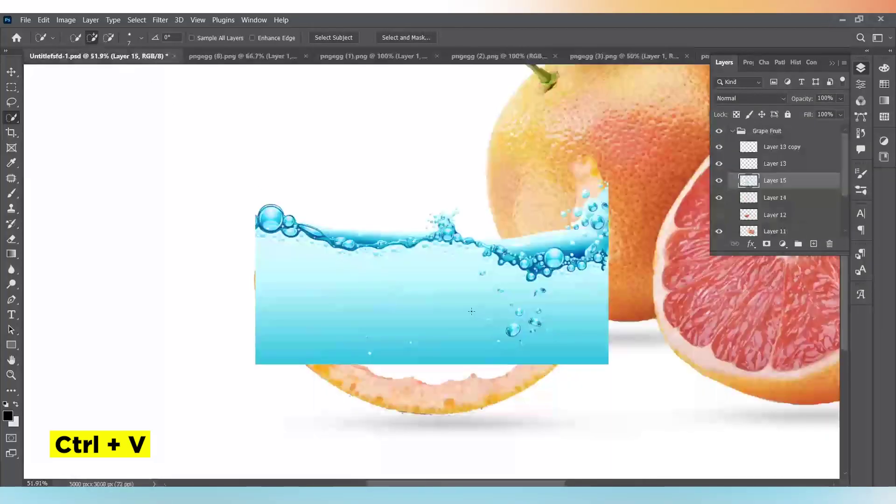
# Scale the water image to about 120% and rotate it to about -12° over the wedge's rind.
pyautogui.hotkey('ctrl', 't')
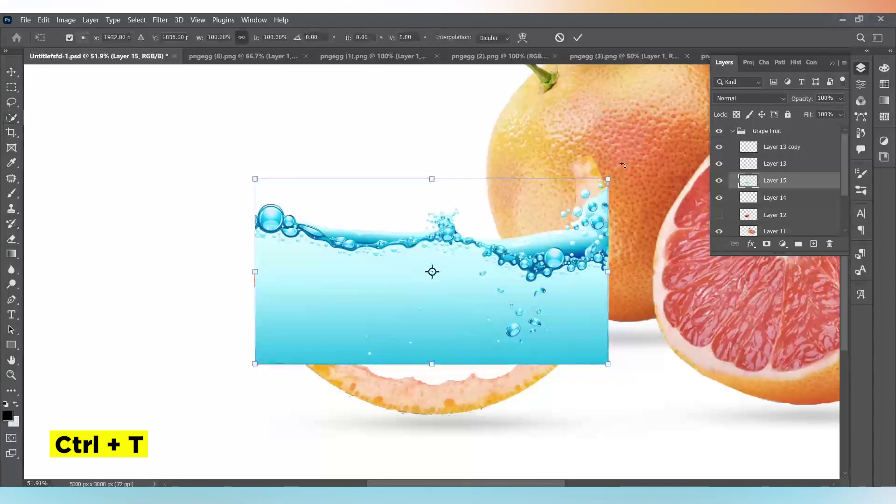
pyautogui.moveTo(606, 182); pyautogui.dragTo(636, 164)
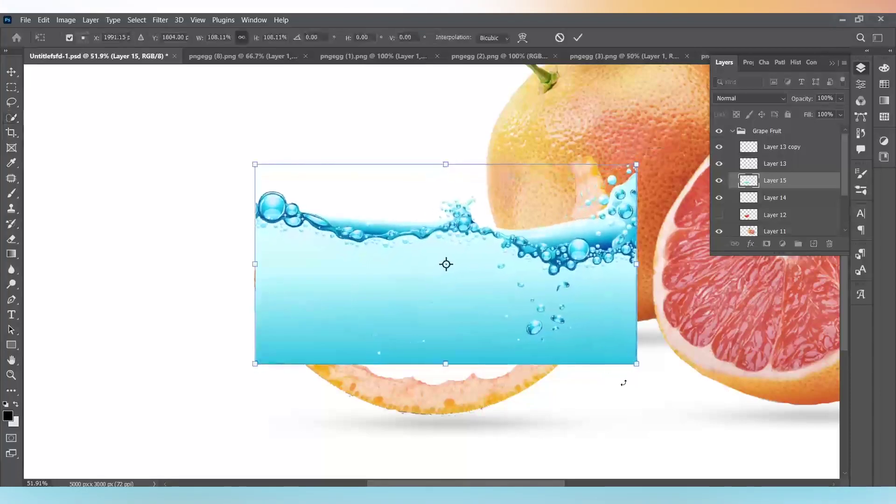
pyautogui.moveTo(641, 380); pyautogui.dragTo(672, 323)
pyautogui.moveTo(522, 322); pyautogui.dragTo(542, 332)
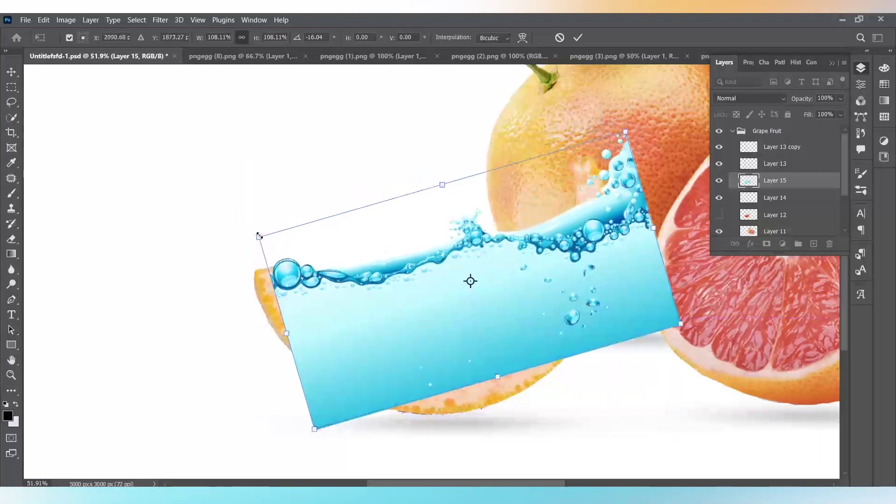
pyautogui.moveTo(259, 236); pyautogui.dragTo(213, 225)
pyautogui.moveTo(694, 322); pyautogui.dragTo(696, 306)
pyautogui.moveTo(551, 303)
pyautogui.mouseDown()
pyautogui.moveTo(553, 335)
pyautogui.moveTo(553, 312)
pyautogui.mouseUp()
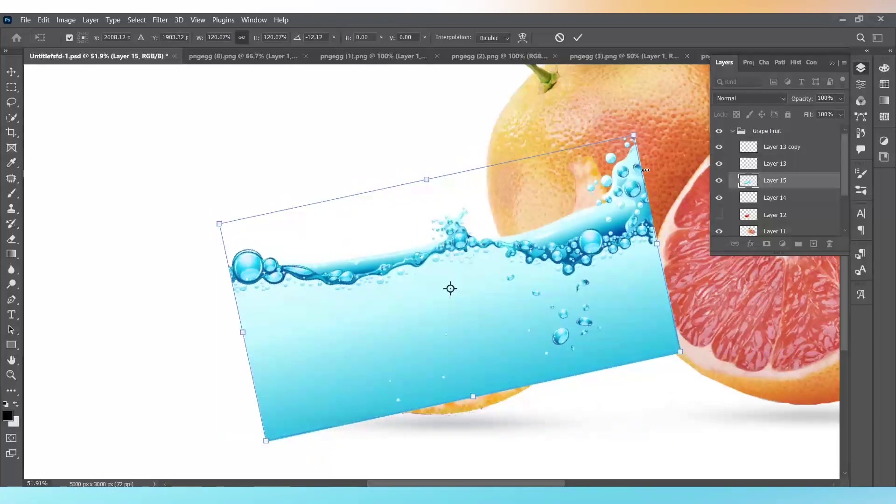
# Enlarge the water image to about 139%, tilted about -22° so it spans the rind's opening, and apply the transform.
pyautogui.moveTo(694, 364); pyautogui.dragTo(723, 329)
pyautogui.moveTo(450, 288); pyautogui.dragTo(455, 261)
pyautogui.moveTo(494, 369); pyautogui.dragTo(503, 385)
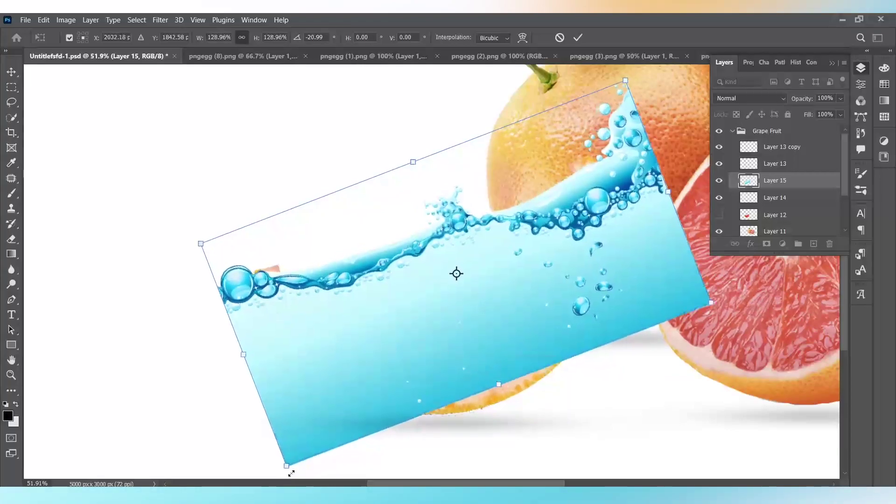
pyautogui.moveTo(723, 304); pyautogui.dragTo(722, 312)
pyautogui.moveTo(537, 282)
pyautogui.mouseDown()
pyautogui.moveTo(530, 274)
pyautogui.moveTo(541, 277)
pyautogui.mouseUp()
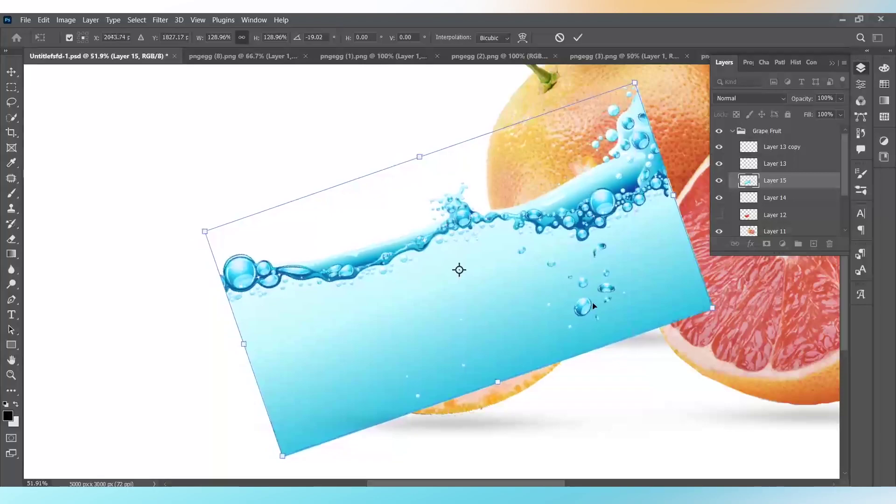
pyautogui.moveTo(725, 312); pyautogui.dragTo(728, 298)
pyautogui.moveTo(533, 281); pyautogui.dragTo(522, 266)
pyautogui.moveTo(502, 364)
pyautogui.mouseDown()
pyautogui.moveTo(514, 375)
pyautogui.moveTo(507, 380)
pyautogui.mouseUp()
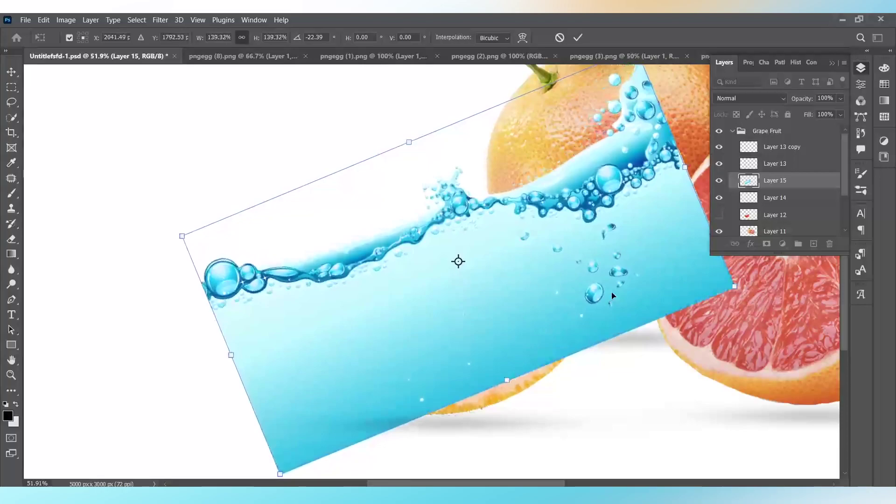
pyautogui.press('Return')
# Hide the water on Layer 15 with an inverted layer mask and switch to the Brush tool.
pyautogui.press('w')
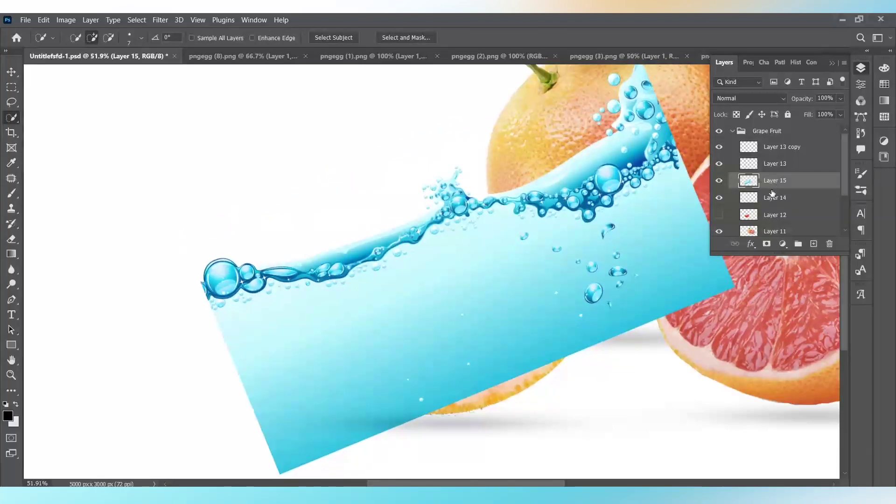
pyautogui.click(768, 245)
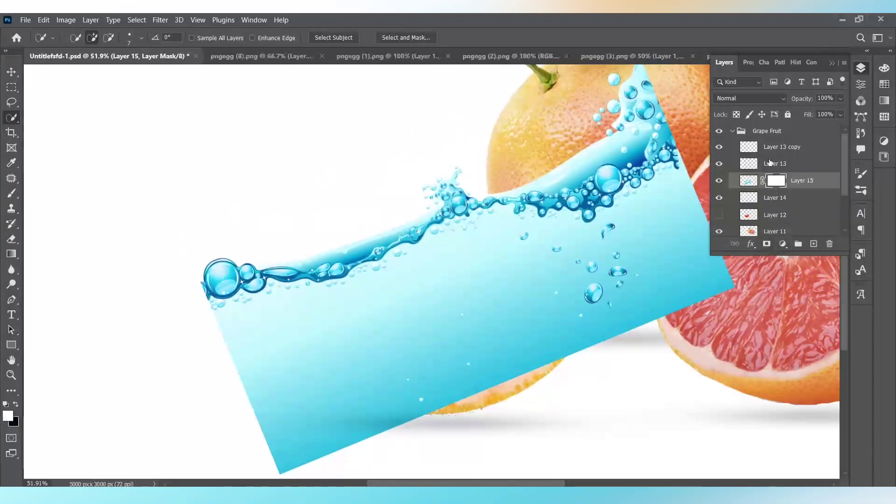
pyautogui.hotkey('ctrl', 'i')
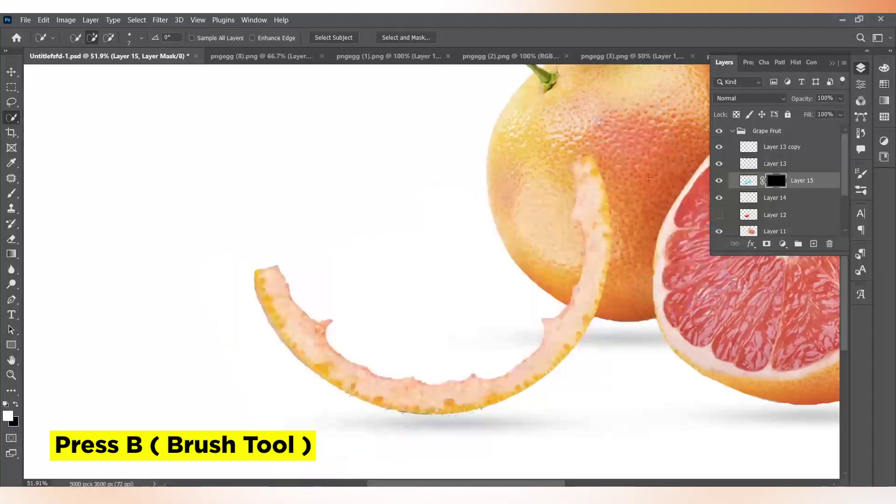
pyautogui.press('b')
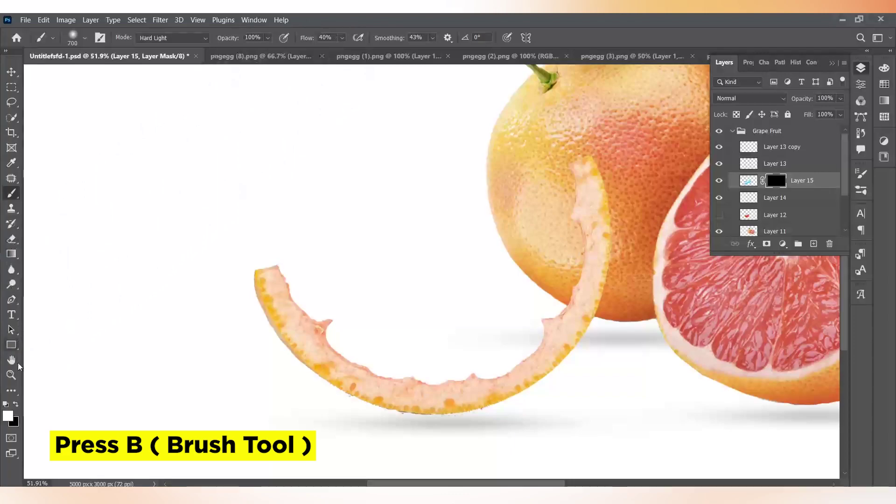
# Paint white on Layer 15's mask with the 700 px brush to reveal the water across the wedge's opening.
pyautogui.press('x')
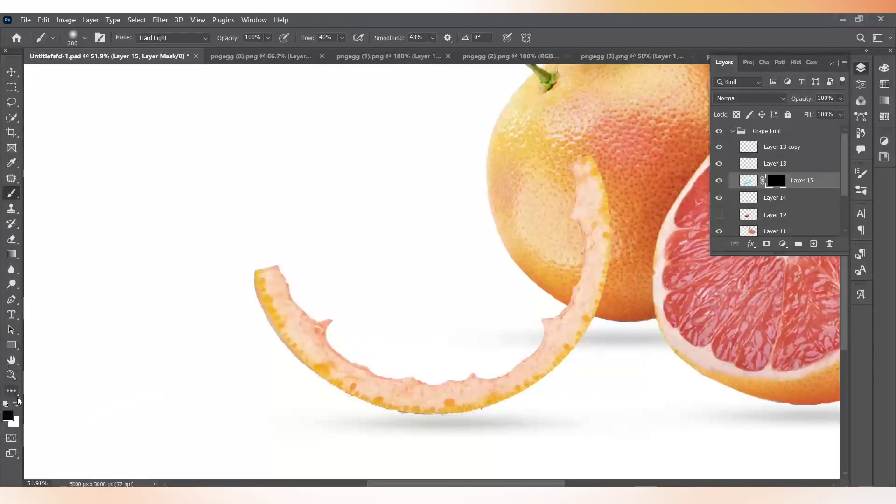
pyautogui.moveTo(336, 296)
pyautogui.mouseDown()
pyautogui.moveTo(439, 312)
pyautogui.moveTo(424, 319)
pyautogui.moveTo(495, 305)
pyautogui.moveTo(491, 289)
pyautogui.moveTo(517, 269)
pyautogui.moveTo(534, 217)
pyautogui.moveTo(509, 200)
pyautogui.moveTo(518, 193)
pyautogui.moveTo(484, 234)
pyautogui.moveTo(414, 255)
pyautogui.moveTo(395, 272)
pyautogui.moveTo(342, 277)
pyautogui.moveTo(376, 312)
pyautogui.moveTo(405, 324)
pyautogui.moveTo(456, 321)
pyautogui.moveTo(491, 301)
pyautogui.moveTo(461, 327)
pyautogui.moveTo(498, 318)
pyautogui.moveTo(530, 267)
pyautogui.moveTo(531, 241)
pyautogui.moveTo(415, 265)
pyautogui.moveTo(351, 290)
pyautogui.moveTo(526, 233)
pyautogui.moveTo(533, 198)
pyautogui.moveTo(523, 241)
pyautogui.moveTo(485, 312)
pyautogui.moveTo(443, 342)
pyautogui.moveTo(418, 345)
pyautogui.moveTo(360, 274)
pyautogui.moveTo(344, 274)
pyautogui.moveTo(407, 239)
pyautogui.moveTo(512, 220)
pyautogui.moveTo(530, 206)
pyautogui.moveTo(490, 275)
pyautogui.moveTo(396, 304)
pyautogui.moveTo(350, 264)
pyautogui.moveTo(523, 243)
pyautogui.mouseUp()
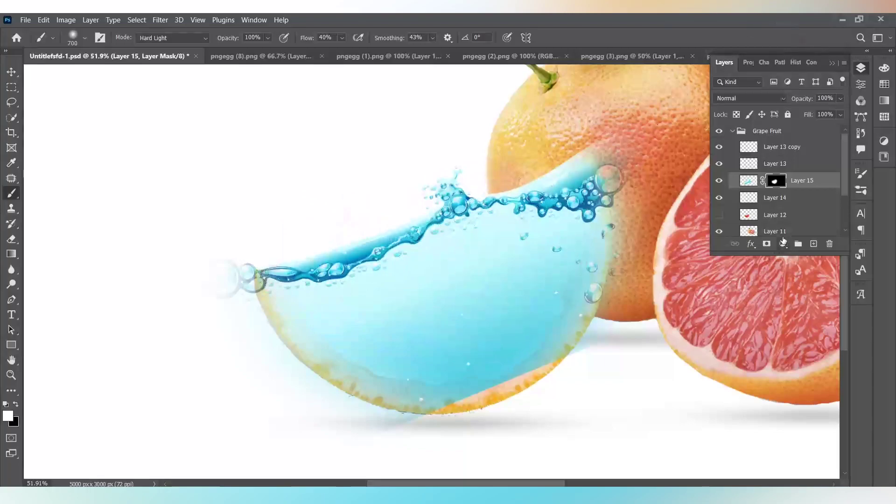
# Paint black on Layer 15's mask to hide the water spilling beyond the wedge's left tip.
pyautogui.click(15, 406)
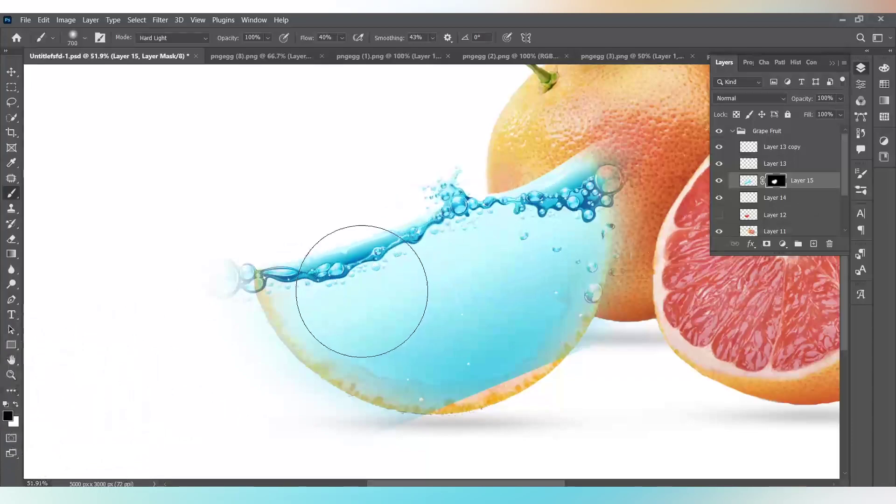
pyautogui.scroll(2, 281, 304)
pyautogui.scroll(6, 280, 305)
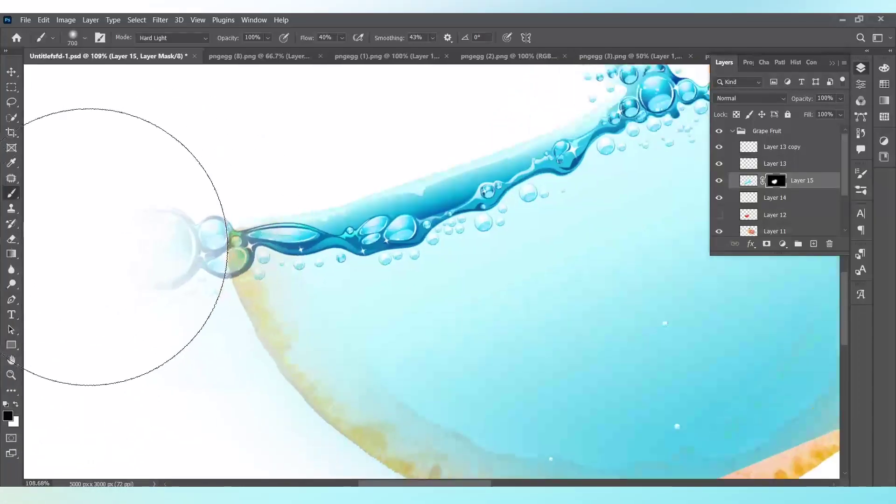
pyautogui.moveTo(90, 251); pyautogui.dragTo(88, 246)
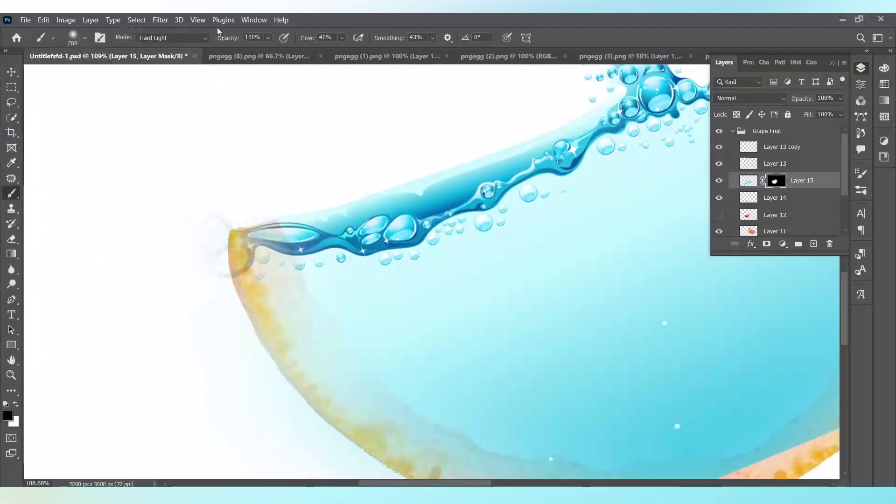
# Set the brush's flow and smoothing to 100%.
pyautogui.click(342, 38)
pyautogui.moveTo(350, 52); pyautogui.dragTo(471, 51)
pyautogui.click(433, 38)
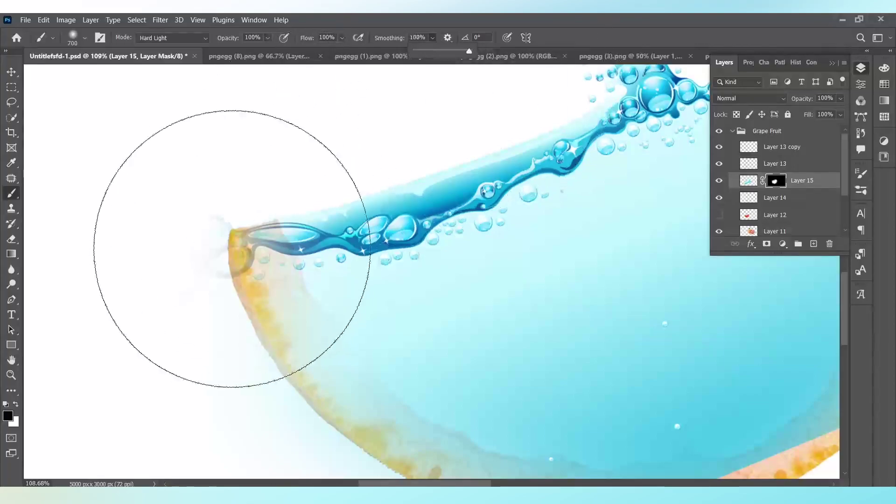
# Reduce the brush to 200 px and mask out the remaining water outside the wedge's left tip and upper-left edge.
pyautogui.moveTo(120, 269)
pyautogui.mouseDown()
pyautogui.moveTo(89, 260)
pyautogui.moveTo(83, 229)
pyautogui.mouseUp()
pyautogui.press('[')
pyautogui.press('[')
pyautogui.press('[')
pyautogui.press('[')
pyautogui.press('[')
pyautogui.press('[')
pyautogui.press('[')
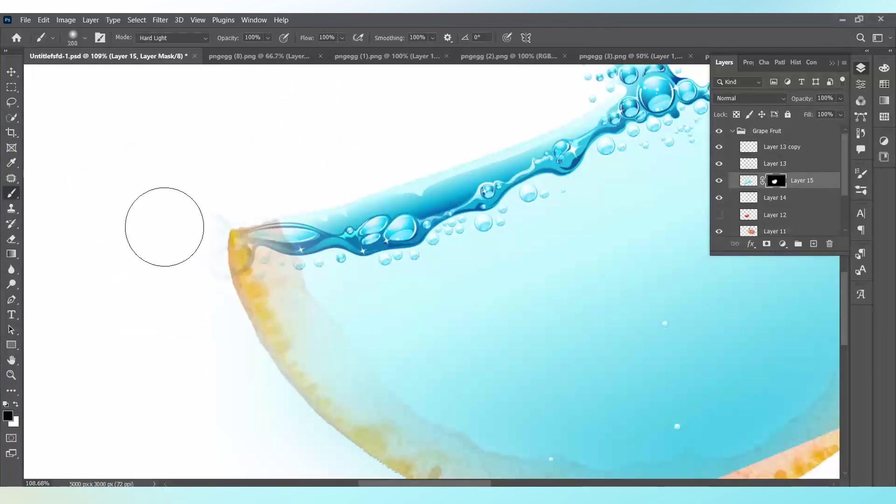
pyautogui.moveTo(189, 225)
pyautogui.mouseDown()
pyautogui.moveTo(193, 262)
pyautogui.moveTo(198, 209)
pyautogui.moveTo(189, 221)
pyautogui.moveTo(217, 199)
pyautogui.moveTo(198, 226)
pyautogui.moveTo(214, 346)
pyautogui.moveTo(194, 298)
pyautogui.moveTo(238, 373)
pyautogui.moveTo(195, 274)
pyautogui.moveTo(280, 437)
pyautogui.moveTo(225, 355)
pyautogui.moveTo(192, 246)
pyautogui.moveTo(219, 330)
pyautogui.moveTo(237, 354)
pyautogui.moveTo(237, 306)
pyautogui.mouseUp()
# Mask out the water spilling over the wedge's outer edge with a 175 px brush, from the left side around to the right.
pyautogui.scroll(-5, 237, 306)
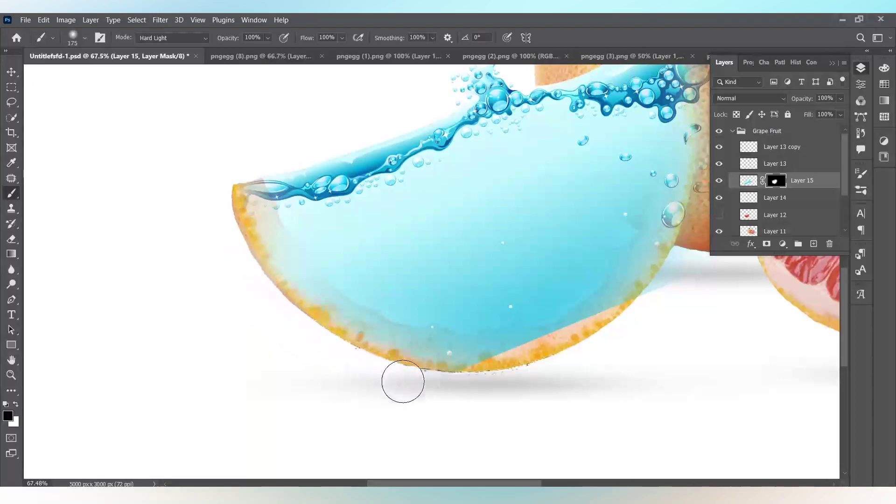
pyautogui.moveTo(241, 221); pyautogui.dragTo(276, 276)
pyautogui.moveTo(489, 382)
pyautogui.mouseDown()
pyautogui.moveTo(545, 369)
pyautogui.moveTo(470, 377)
pyautogui.moveTo(601, 323)
pyautogui.moveTo(663, 258)
pyautogui.moveTo(649, 296)
pyautogui.mouseUp()
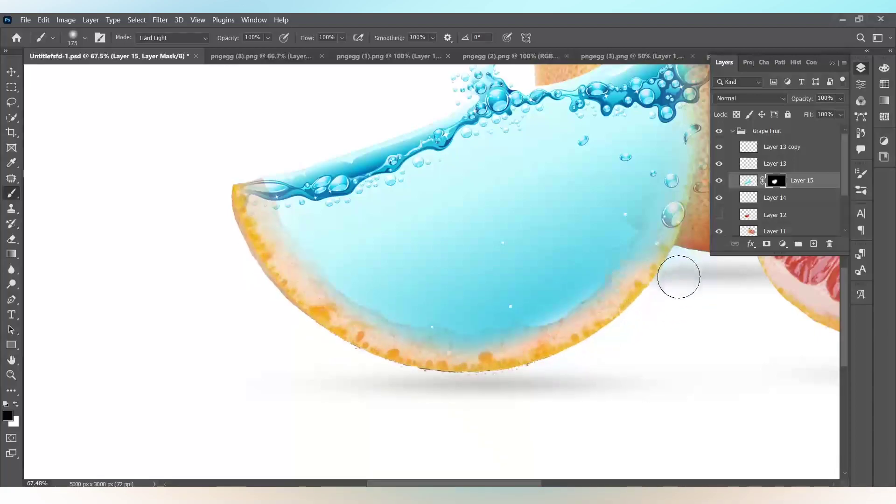
pyautogui.moveTo(709, 112); pyautogui.dragTo(705, 58)
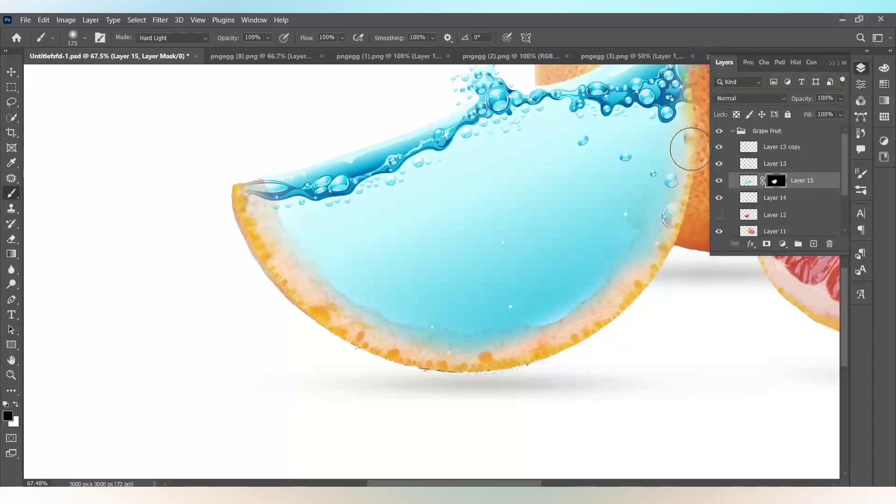
# Mask the water off the left and bottom parts of the rind so it ends at the rind's inner edge.
pyautogui.scroll(-3, 688, 225)
pyautogui.scroll(4, 686, 217)
pyautogui.hscroll(1, 190, 391)
pyautogui.hscroll(-2, 119, 304)
pyautogui.hscroll(-2, 120, 303)
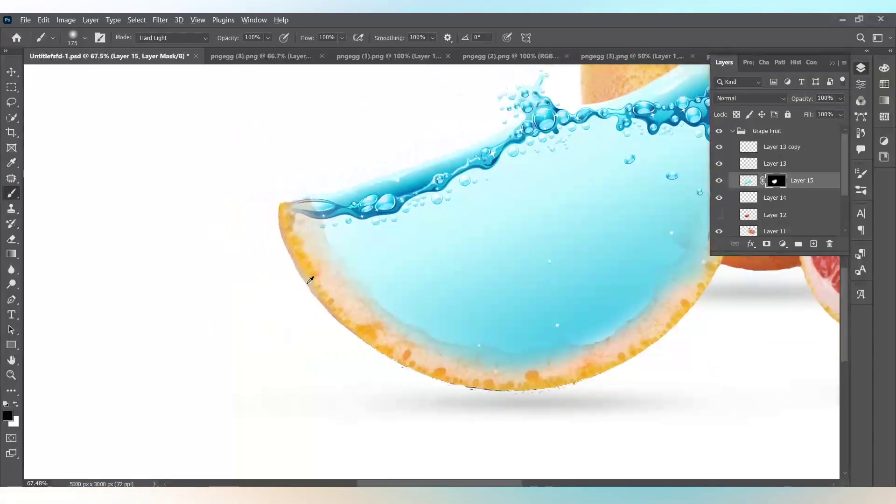
pyautogui.scroll(3, 304, 278)
pyautogui.scroll(-2, 283, 154)
pyautogui.moveTo(265, 129)
pyautogui.mouseDown()
pyautogui.moveTo(274, 103)
pyautogui.moveTo(294, 173)
pyautogui.moveTo(364, 273)
pyautogui.moveTo(411, 310)
pyautogui.moveTo(503, 349)
pyautogui.moveTo(478, 349)
pyautogui.moveTo(399, 302)
pyautogui.moveTo(306, 192)
pyautogui.moveTo(380, 258)
pyautogui.moveTo(371, 273)
pyautogui.moveTo(422, 307)
pyautogui.moveTo(524, 341)
pyautogui.moveTo(612, 335)
pyautogui.moveTo(559, 337)
pyautogui.moveTo(498, 308)
pyautogui.mouseUp()
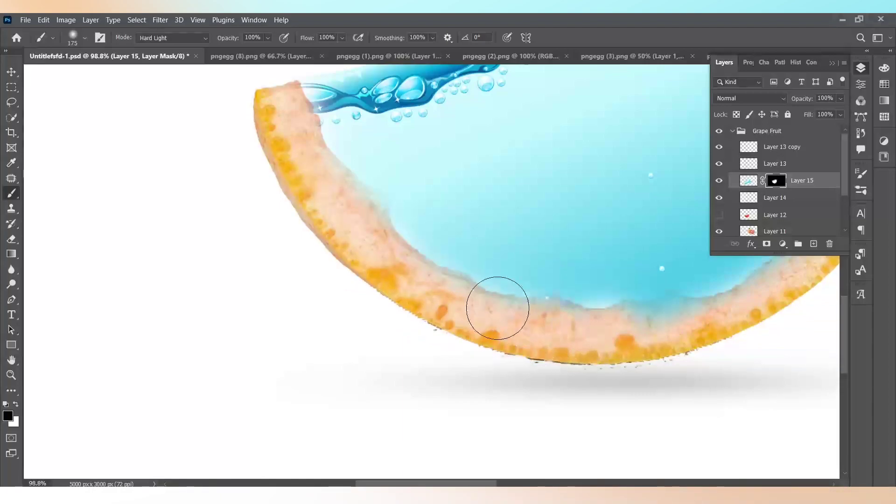
pyautogui.moveTo(583, 342)
pyautogui.mouseDown()
pyautogui.moveTo(644, 354)
pyautogui.moveTo(694, 335)
pyautogui.moveTo(638, 351)
pyautogui.moveTo(667, 338)
pyautogui.moveTo(566, 350)
pyautogui.moveTo(473, 329)
pyautogui.moveTo(363, 268)
pyautogui.moveTo(355, 243)
pyautogui.mouseUp()
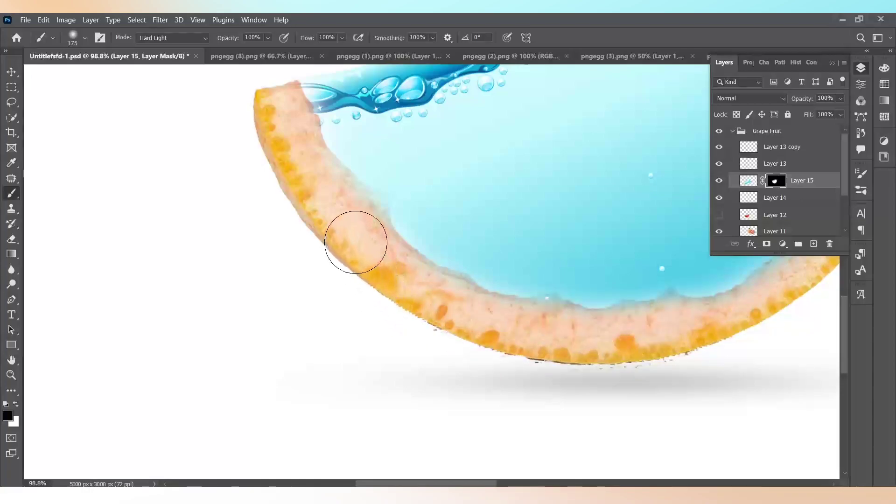
# Mask the water off the rind's lower-right section with the 175 px brush.
pyautogui.scroll(-3, 346, 225)
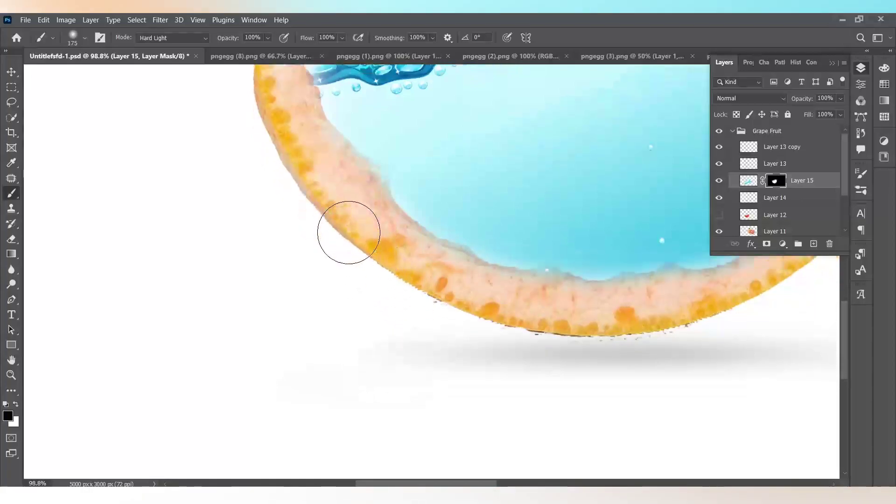
pyautogui.hscroll(10, 370, 231)
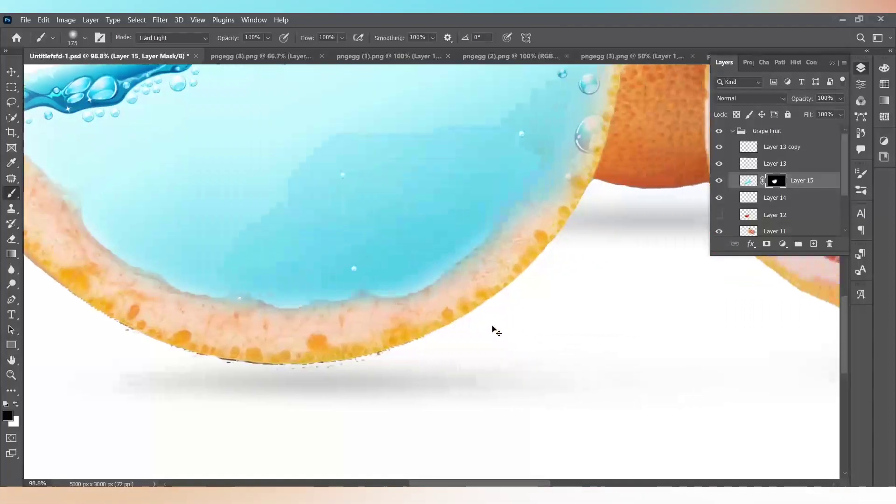
pyautogui.hscroll(4, 497, 332)
pyautogui.moveTo(525, 196)
pyautogui.mouseDown()
pyautogui.moveTo(470, 271)
pyautogui.moveTo(388, 335)
pyautogui.moveTo(363, 340)
pyautogui.moveTo(440, 305)
pyautogui.moveTo(521, 222)
pyautogui.moveTo(503, 208)
pyautogui.moveTo(539, 184)
pyautogui.moveTo(573, 97)
pyautogui.moveTo(546, 156)
pyautogui.mouseUp()
pyautogui.scroll(-2, 565, 175)
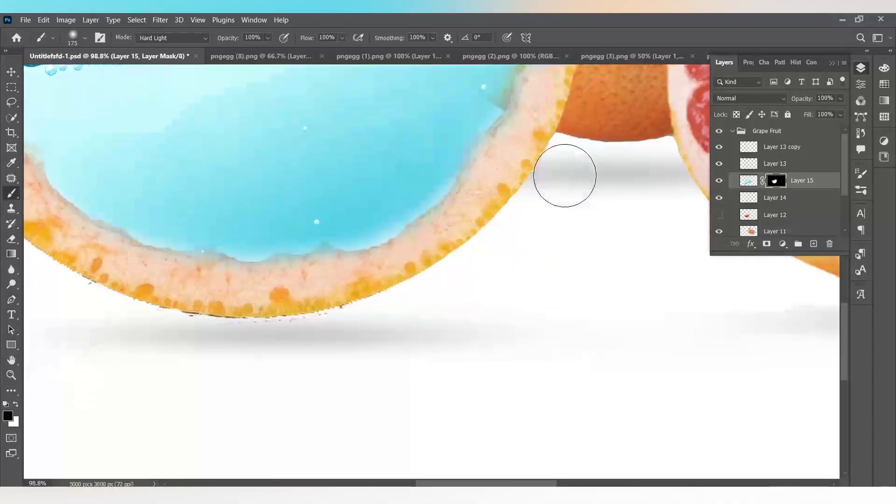
# Mask the water off the upper-right rind up to its tip in front of the whole grapefruit.
pyautogui.scroll(5, 564, 176)
pyautogui.moveTo(575, 266)
pyautogui.mouseDown()
pyautogui.moveTo(566, 276)
pyautogui.moveTo(579, 211)
pyautogui.moveTo(574, 123)
pyautogui.moveTo(546, 90)
pyautogui.moveTo(553, 82)
pyautogui.moveTo(578, 177)
pyautogui.moveTo(578, 222)
pyautogui.moveTo(580, 192)
pyautogui.moveTo(558, 296)
pyautogui.moveTo(506, 414)
pyautogui.moveTo(551, 386)
pyautogui.mouseUp()
pyautogui.scroll(5, 551, 386)
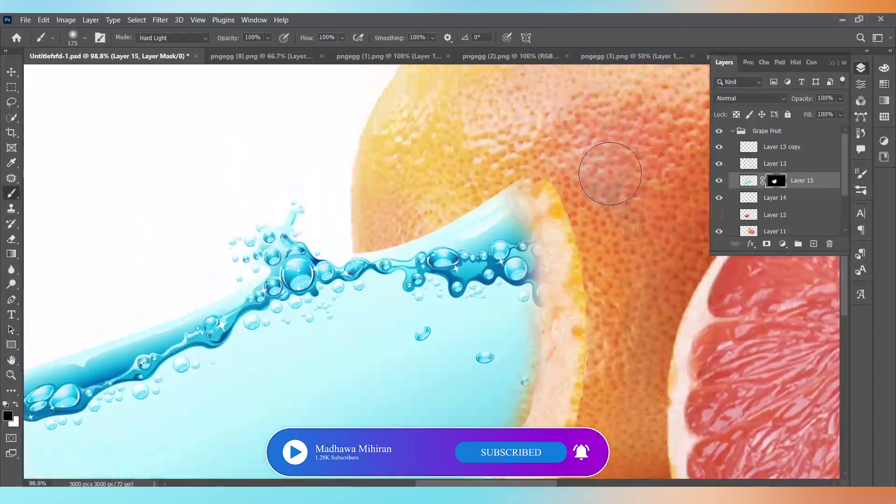
pyautogui.moveTo(542, 170)
pyautogui.mouseDown()
pyautogui.moveTo(538, 162)
pyautogui.moveTo(565, 163)
pyautogui.mouseUp()
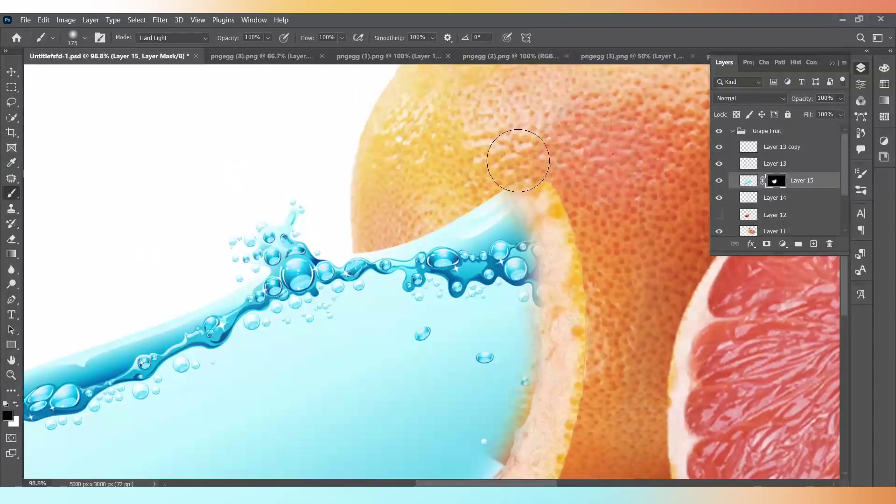
# Reduce the brush to 50 px and clean up the water mask along the inner edge of the rind's left tip.
pyautogui.scroll(2, 537, 135)
pyautogui.scroll(-1, 536, 136)
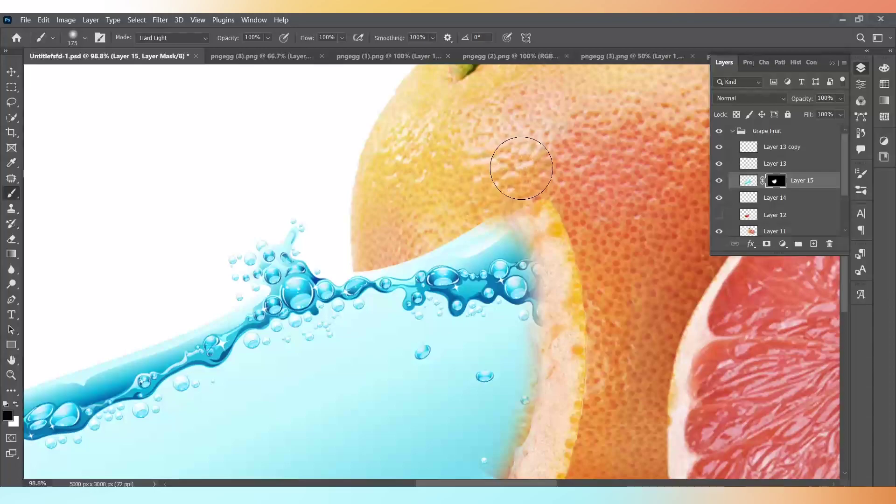
pyautogui.scroll(-1, 549, 190)
pyautogui.scroll(-8, 549, 190)
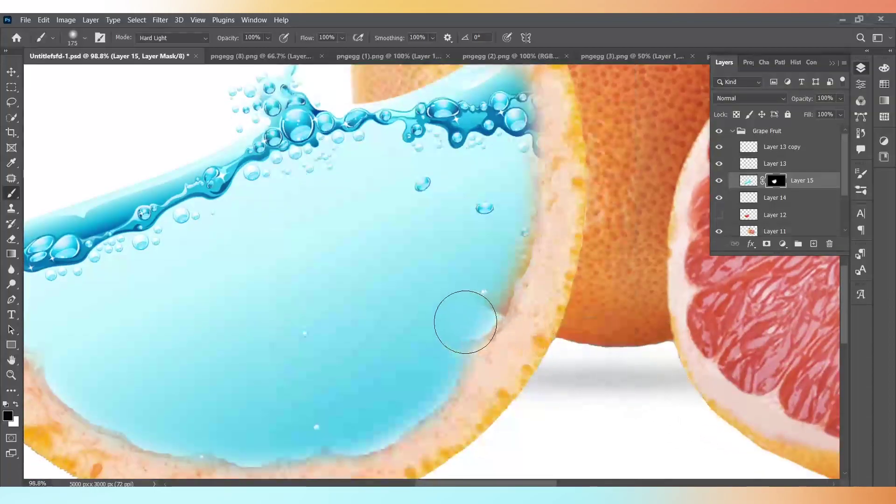
pyautogui.scroll(-5, 458, 314)
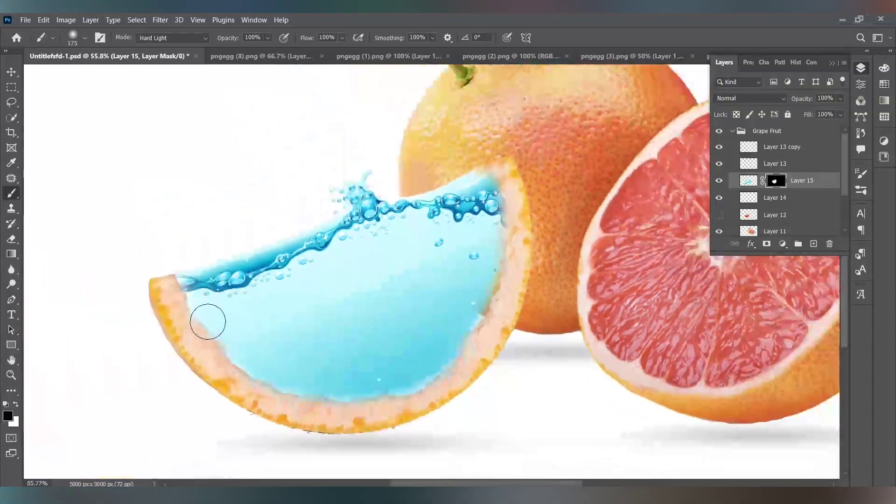
pyautogui.scroll(5, 157, 309)
pyautogui.scroll(3, 157, 309)
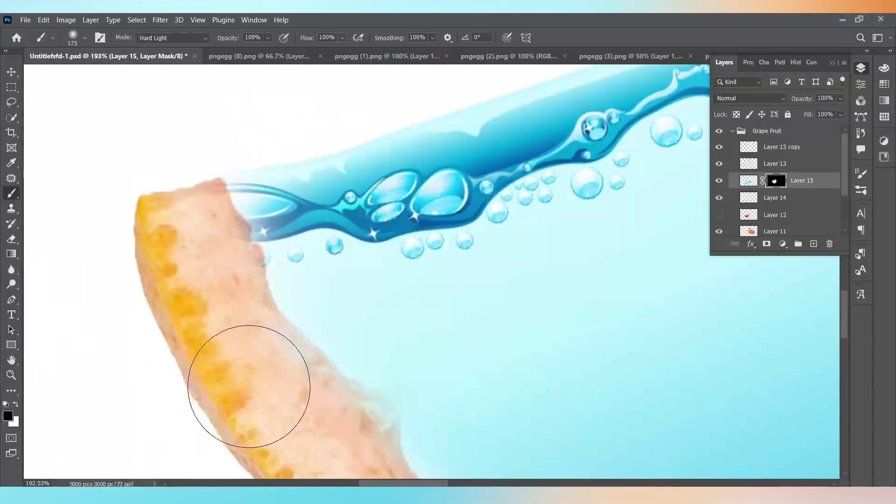
pyautogui.press('[')
pyautogui.press('[')
pyautogui.press('[')
pyautogui.press('[')
pyautogui.press('[')
pyautogui.press('[')
pyautogui.press('[')
pyautogui.press('[')
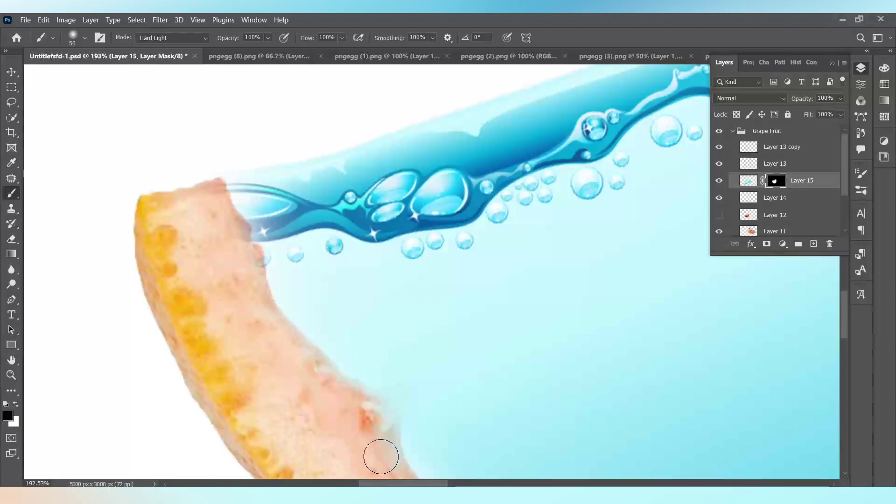
pyautogui.moveTo(245, 224); pyautogui.dragTo(190, 174)
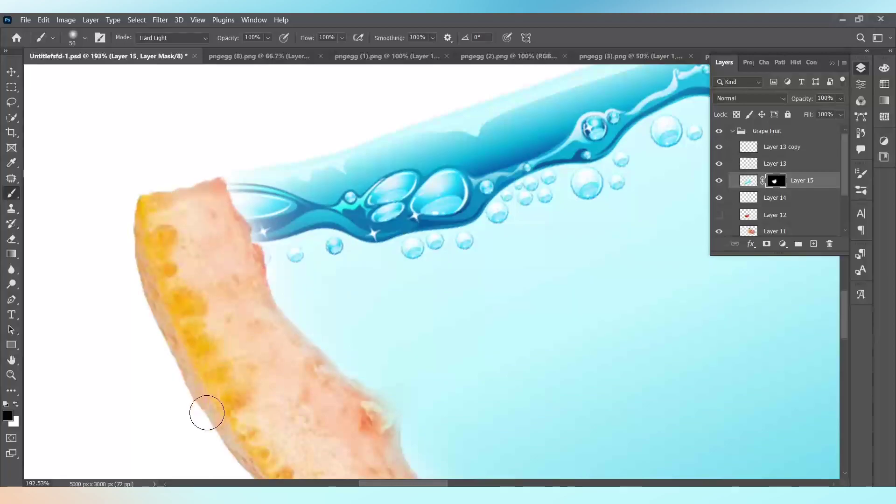
# Refine the water mask along the rind's lower-right inner edge with the 50 px brush.
pyautogui.scroll(-5, 233, 303)
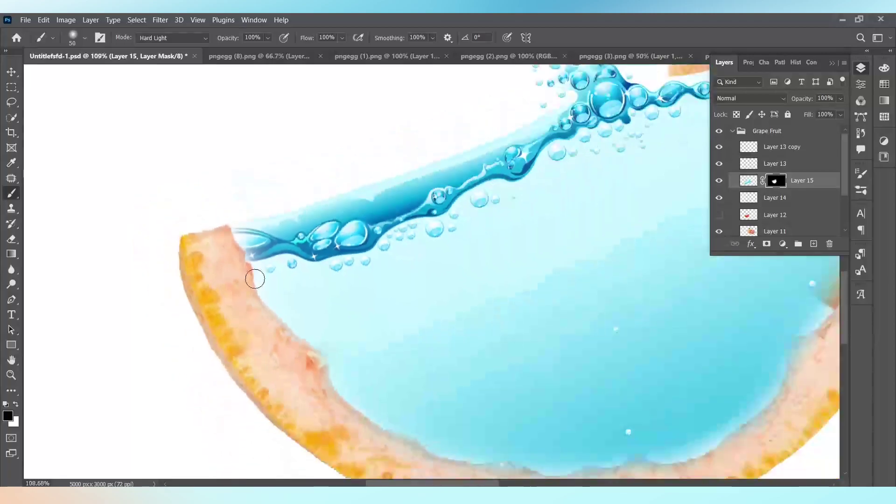
pyautogui.hscroll(3, 381, 346)
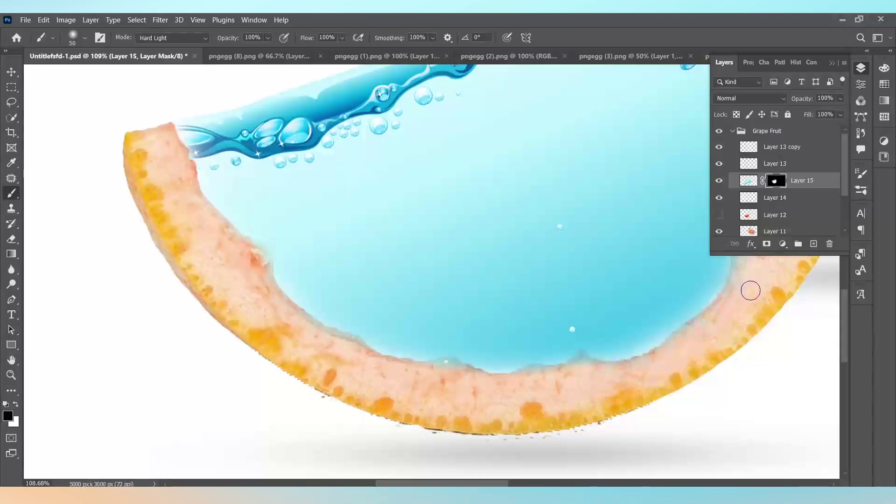
pyautogui.scroll(-1, 751, 291)
pyautogui.hscroll(5, 742, 290)
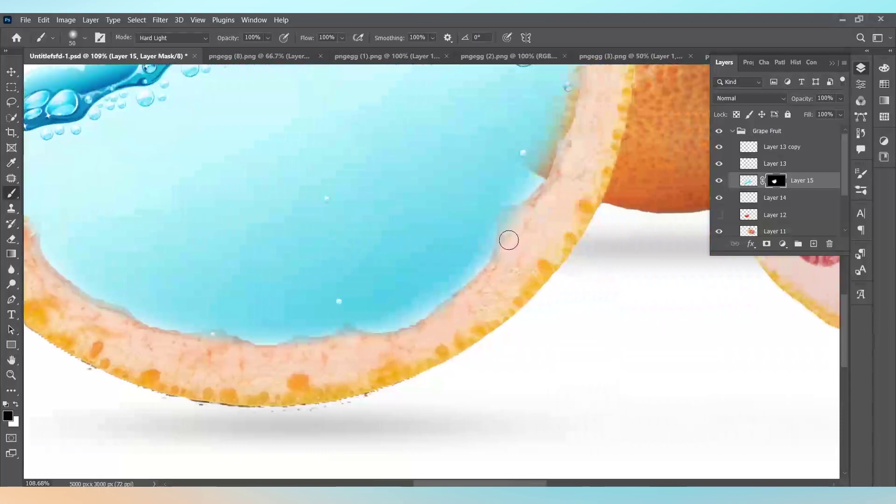
pyautogui.moveTo(515, 220)
pyautogui.mouseDown()
pyautogui.moveTo(506, 216)
pyautogui.moveTo(536, 208)
pyautogui.moveTo(535, 219)
pyautogui.mouseUp()
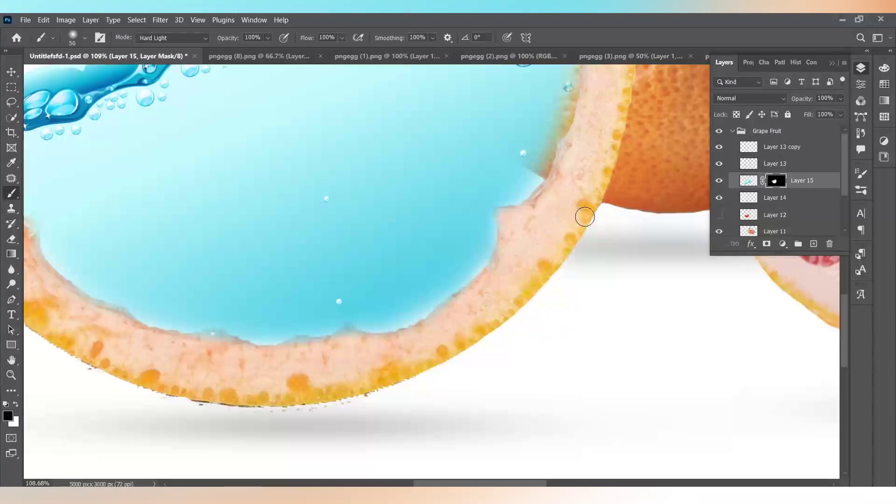
# Mask the leftover water along the bottom inner edge of the rind with the 50 px brush.
pyautogui.scroll(2, 585, 217)
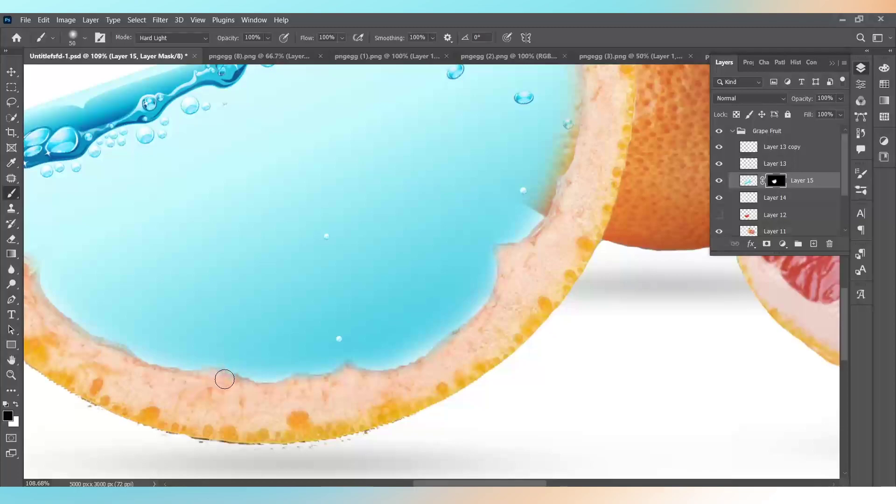
pyautogui.scroll(7, 368, 375)
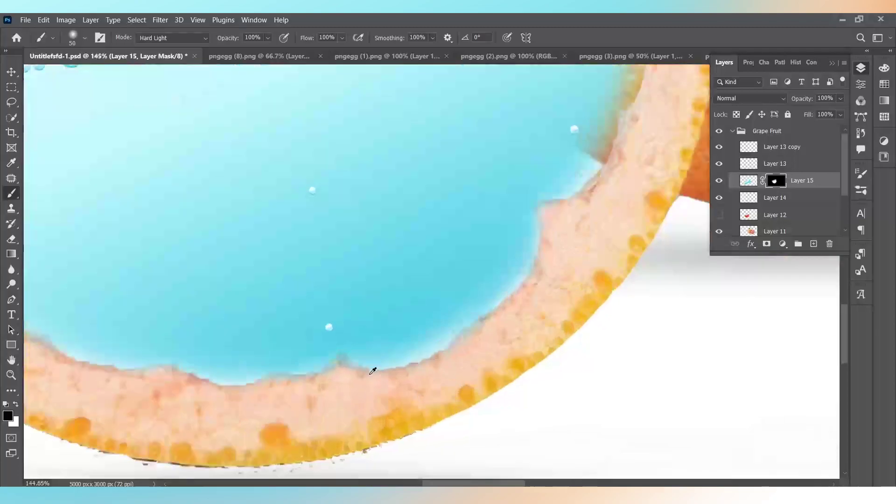
pyautogui.moveTo(327, 369)
pyautogui.mouseDown()
pyautogui.moveTo(365, 385)
pyautogui.moveTo(243, 397)
pyautogui.mouseUp()
pyautogui.scroll(-8, 424, 391)
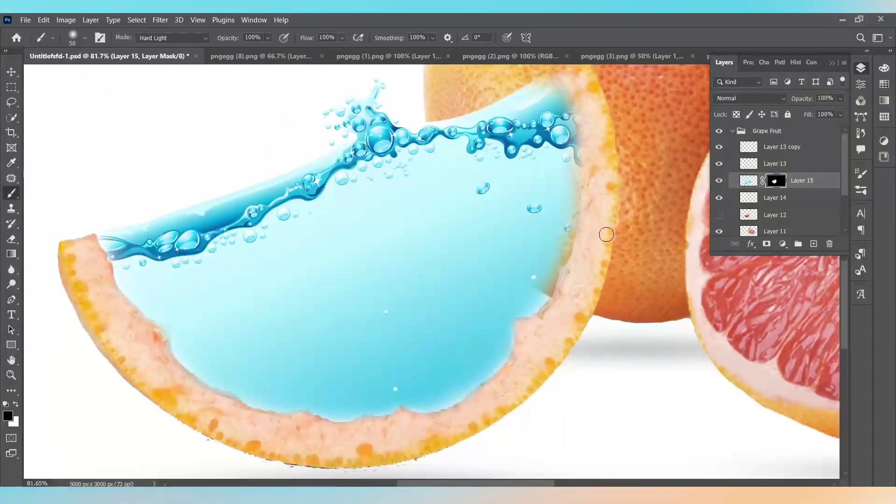
# Try to restore the water along the rind's right inner edge by painting white on the mask with the 50 px brush.
pyautogui.click(15, 404)
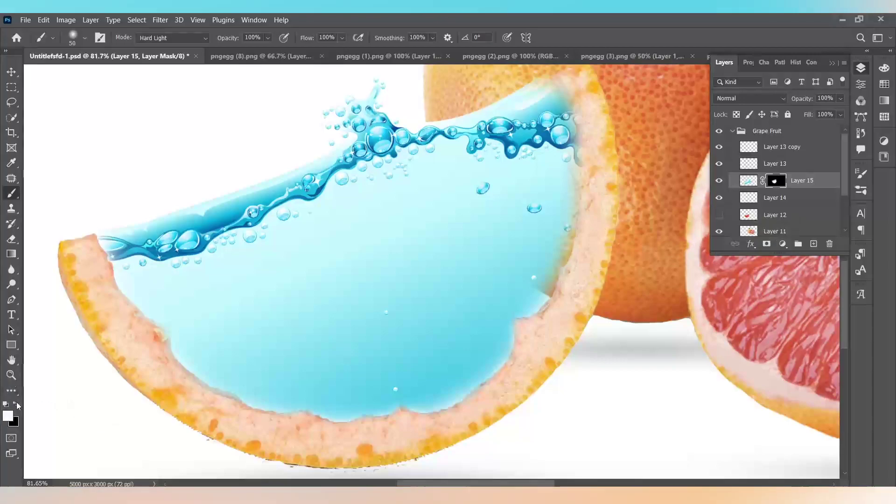
pyautogui.scroll(3, 570, 274)
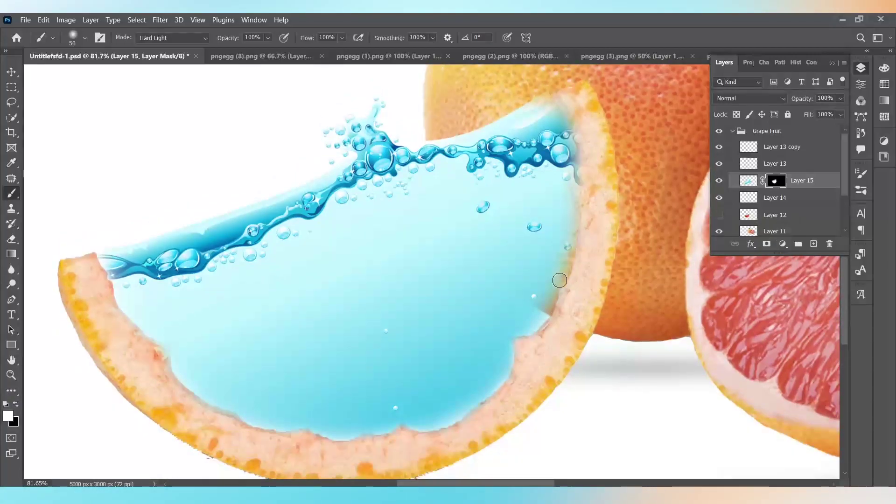
pyautogui.scroll(8, 565, 265)
pyautogui.moveTo(533, 215)
pyautogui.mouseDown()
pyautogui.moveTo(514, 292)
pyautogui.moveTo(543, 238)
pyautogui.moveTo(568, 144)
pyautogui.moveTo(572, 174)
pyautogui.moveTo(555, 261)
pyautogui.moveTo(466, 422)
pyautogui.moveTo(483, 333)
pyautogui.moveTo(462, 474)
pyautogui.moveTo(486, 372)
pyautogui.moveTo(483, 269)
pyautogui.mouseUp()
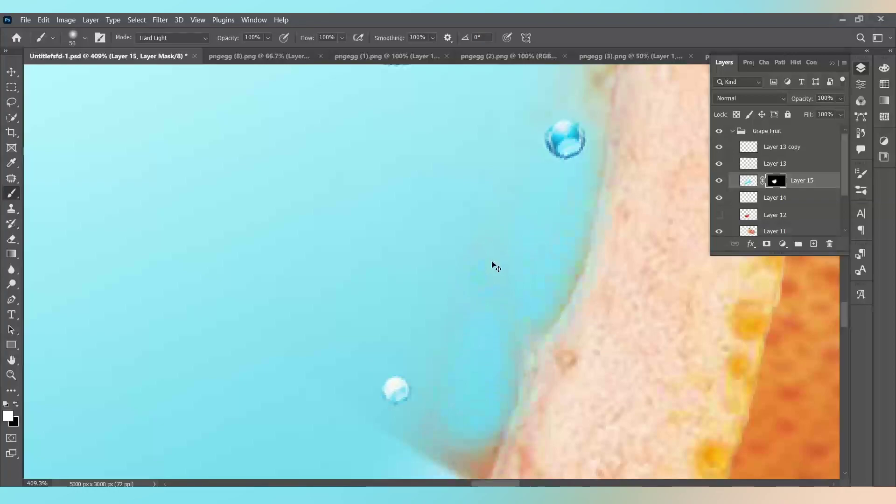
pyautogui.hotkey('ctrl', 'z')
pyautogui.hotkey('ctrl', 'z')
pyautogui.hotkey('ctrl', 'z')
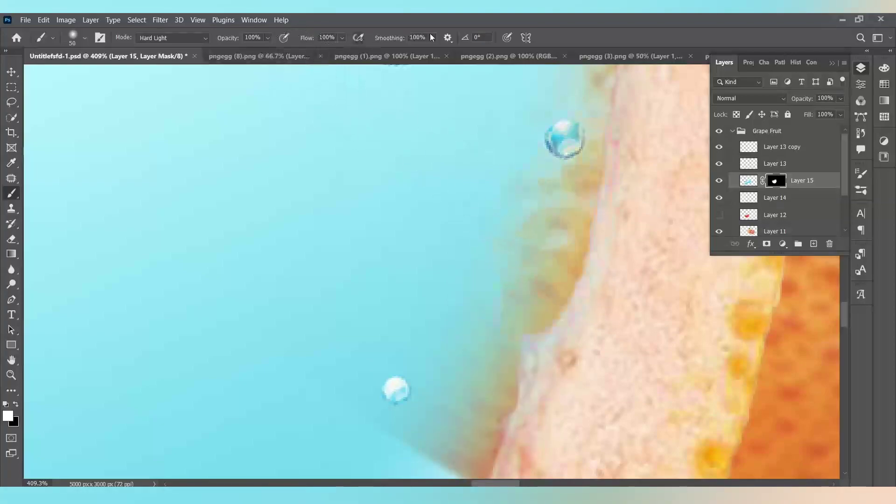
# Set the brush to 52% smoothing, 61% flow and 70% opacity and restore water along the rind's right inner edge on the mask.
pyautogui.click(431, 37)
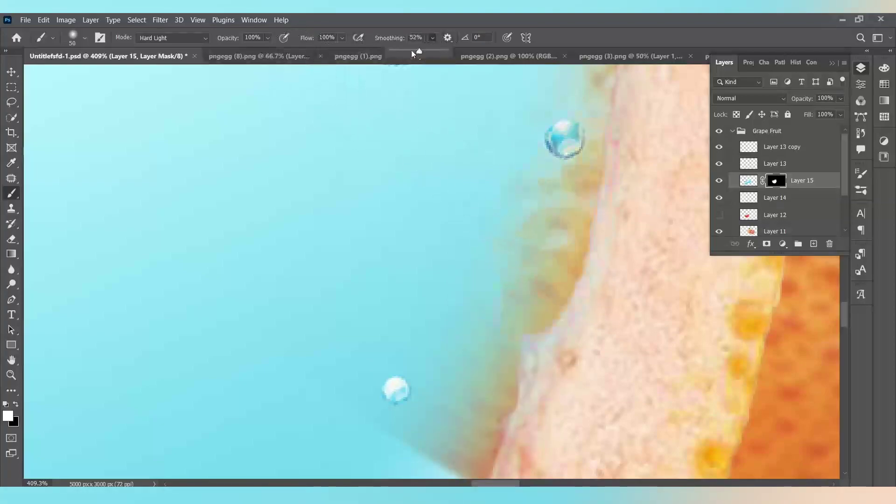
pyautogui.click(344, 37)
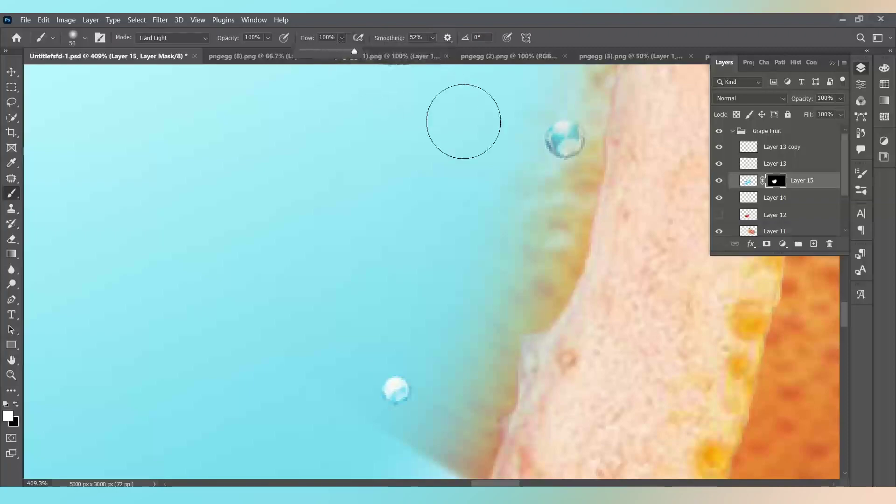
pyautogui.click(334, 50)
pyautogui.moveTo(563, 177)
pyautogui.mouseDown()
pyautogui.moveTo(509, 354)
pyautogui.moveTo(548, 297)
pyautogui.moveTo(585, 96)
pyautogui.mouseUp()
pyautogui.scroll(-8, 593, 175)
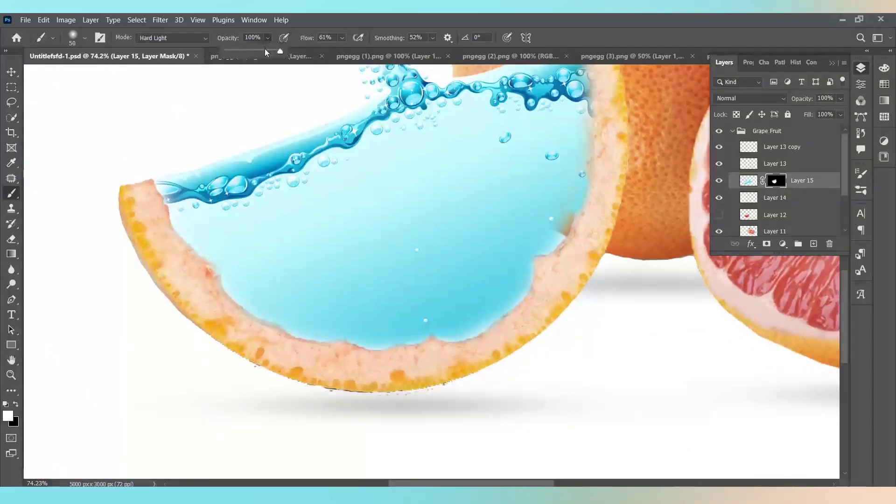
pyautogui.moveTo(264, 51); pyautogui.dragTo(263, 51)
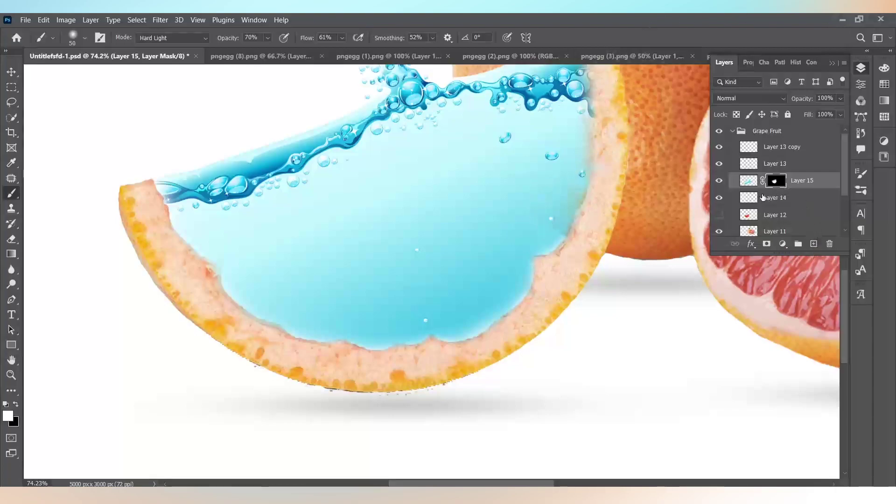
# In Layer 15's blending options, split the Underlying Layer's black Blend If slider to 93 / 227 and apply it.
pyautogui.rightClick(753, 183)
pyautogui.click(764, 187)
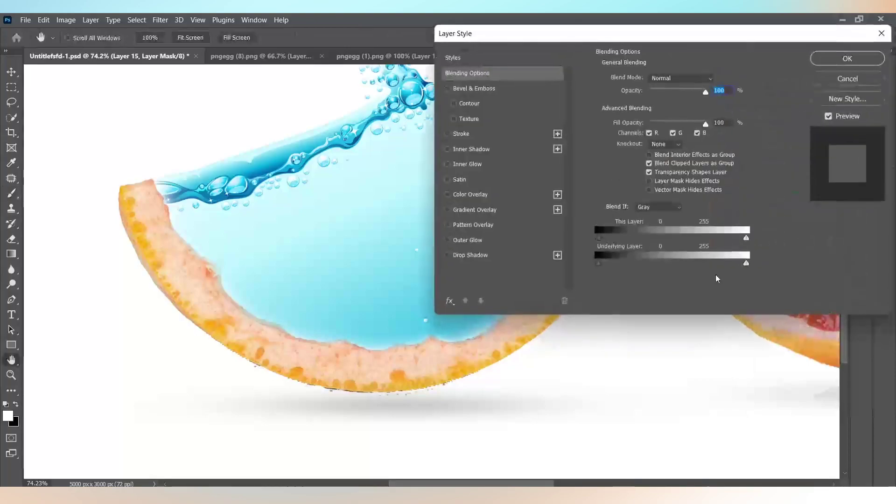
pyautogui.moveTo(747, 264)
pyautogui.mouseDown()
pyautogui.moveTo(721, 265)
pyautogui.moveTo(748, 271)
pyautogui.mouseUp()
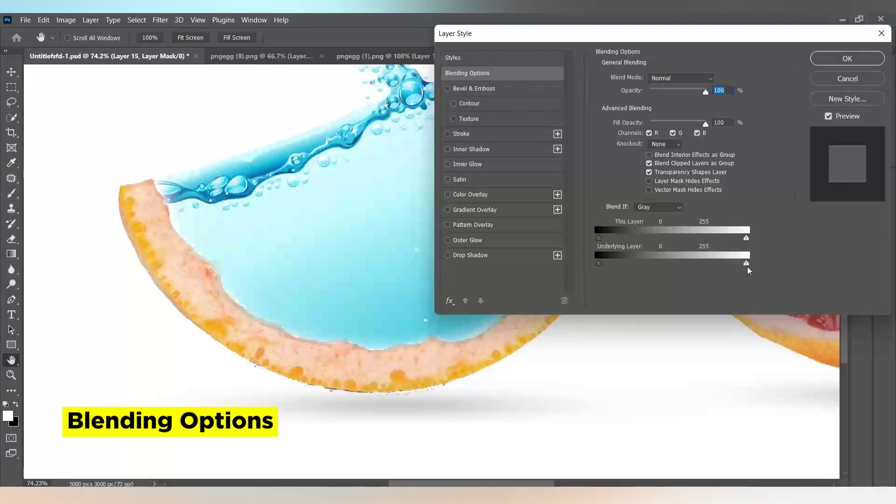
pyautogui.moveTo(746, 268); pyautogui.dragTo(748, 268)
pyautogui.moveTo(599, 265); pyautogui.dragTo(635, 267)
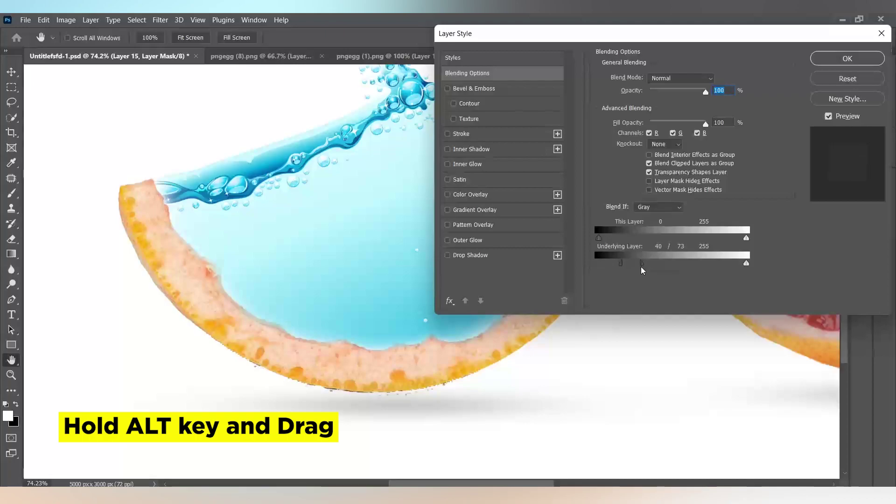
pyautogui.moveTo(767, 37); pyautogui.dragTo(284, 44)
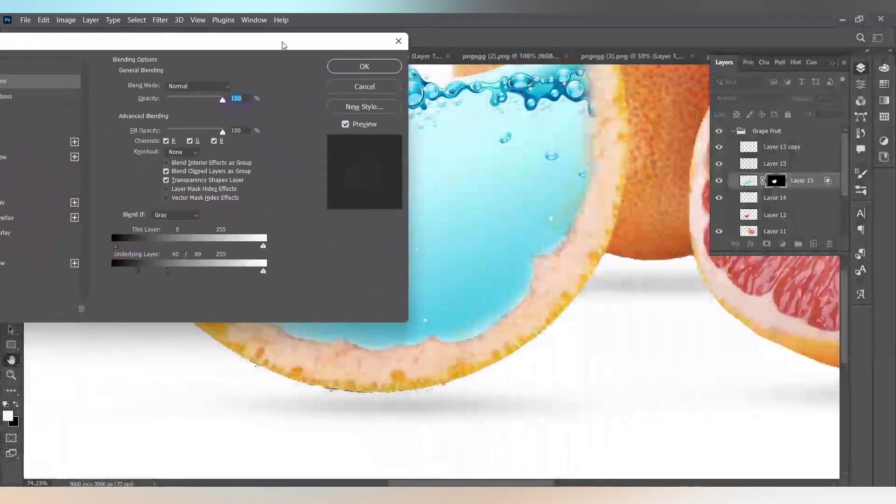
pyautogui.moveTo(166, 271); pyautogui.dragTo(250, 292)
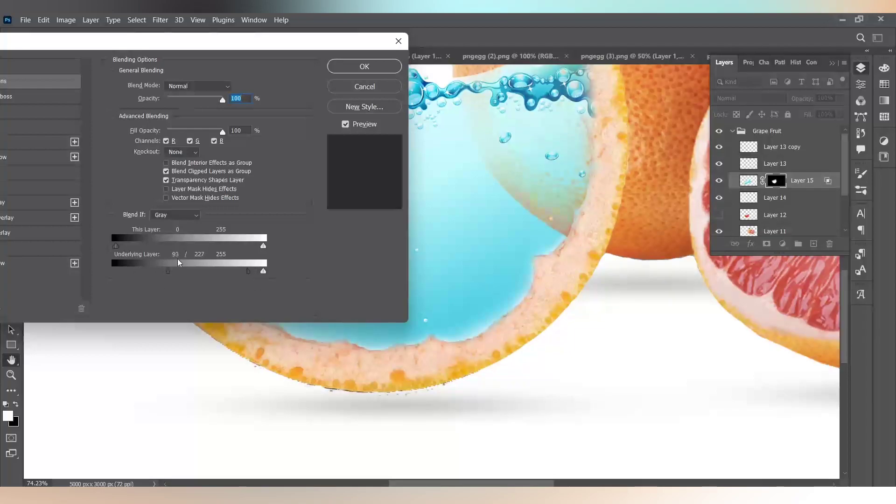
pyautogui.click(363, 66)
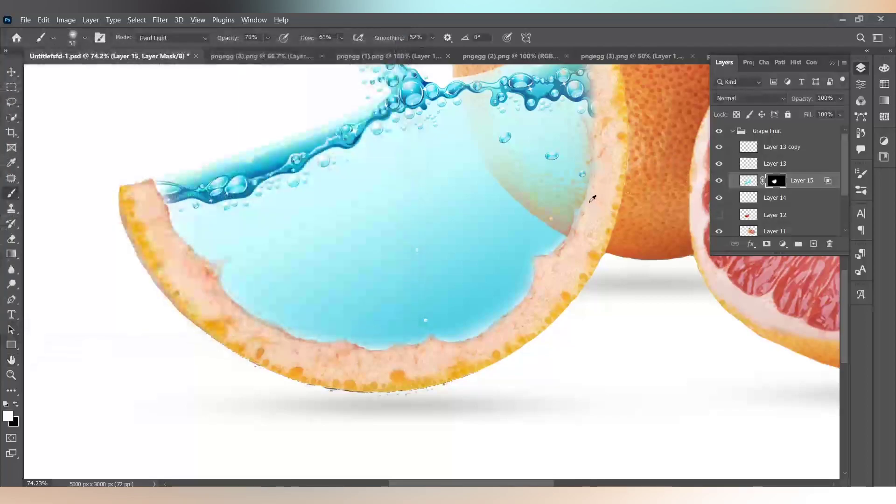
# Copy the entire koi fish image from pngegg (6).png and paste it into the grapefruit document.
pyautogui.scroll(-5, 595, 200)
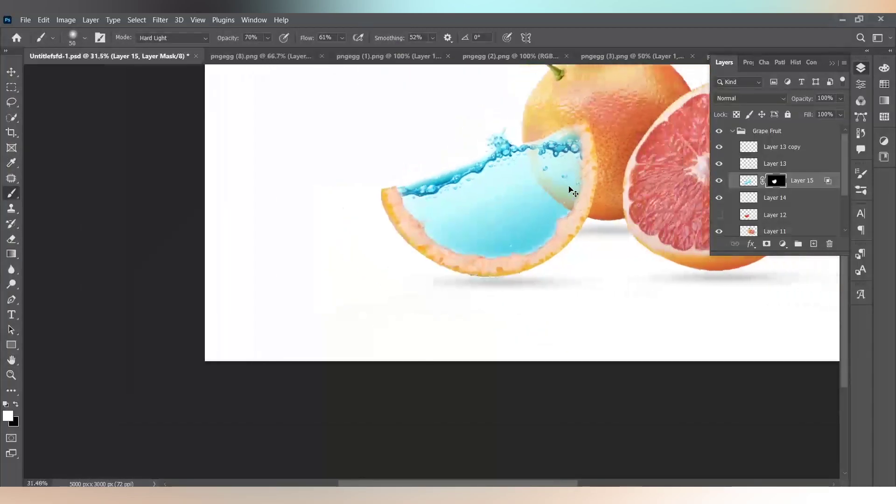
pyautogui.hscroll(2, 570, 189)
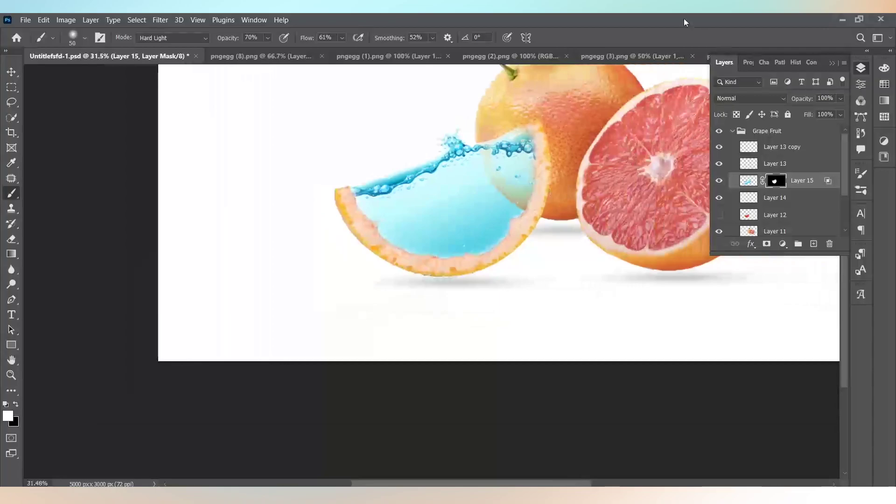
pyautogui.click(621, 56)
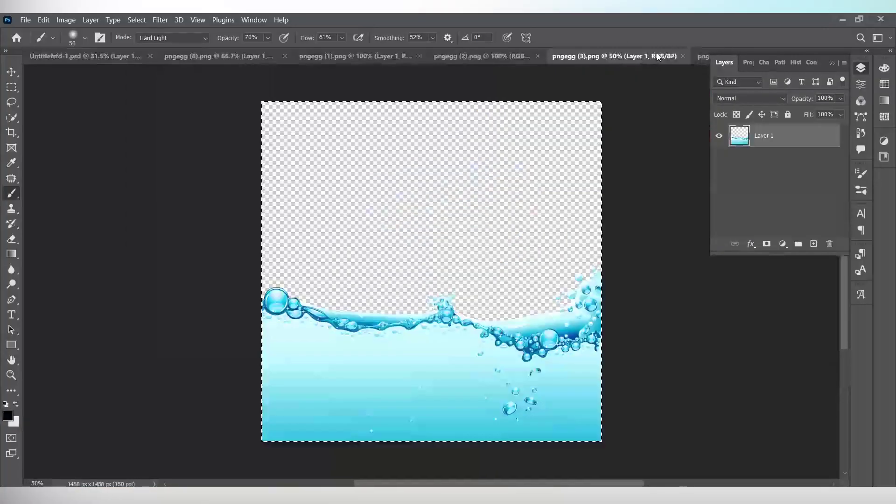
pyautogui.click(701, 57)
pyautogui.hotkey('ctrl', 'a')
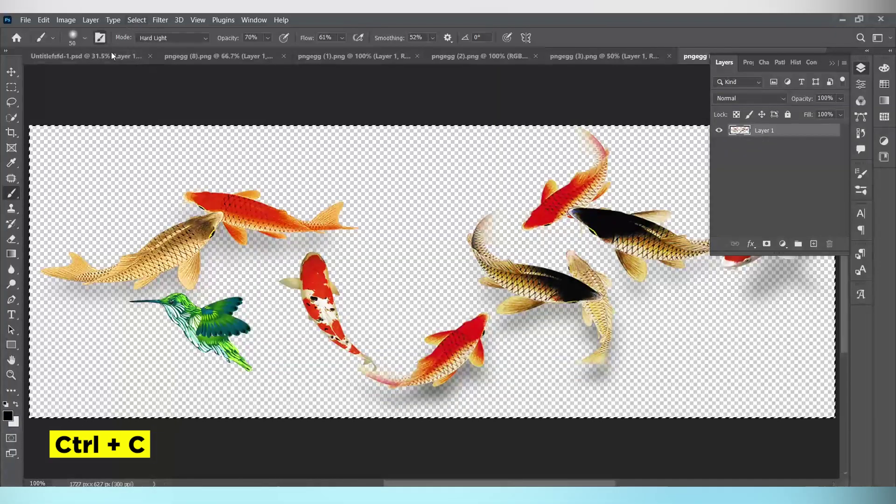
pyautogui.click(113, 55)
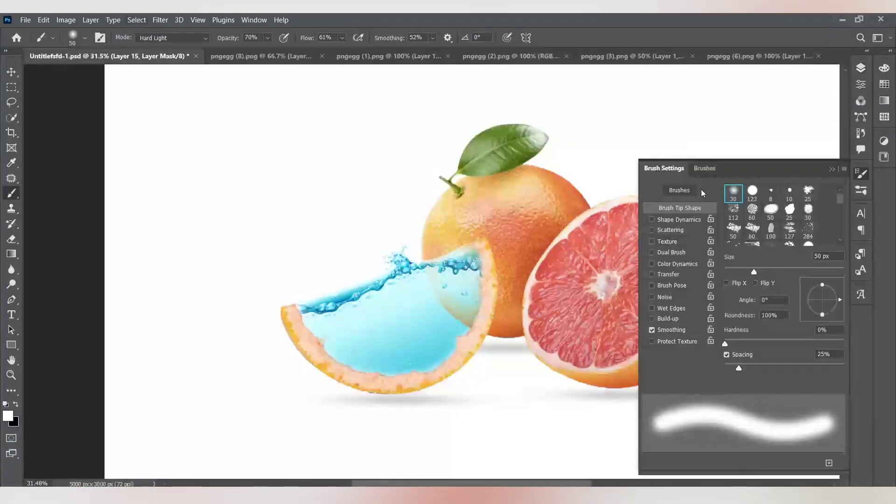
pyautogui.click(832, 169)
pyautogui.hotkey('ctrl', 'v')
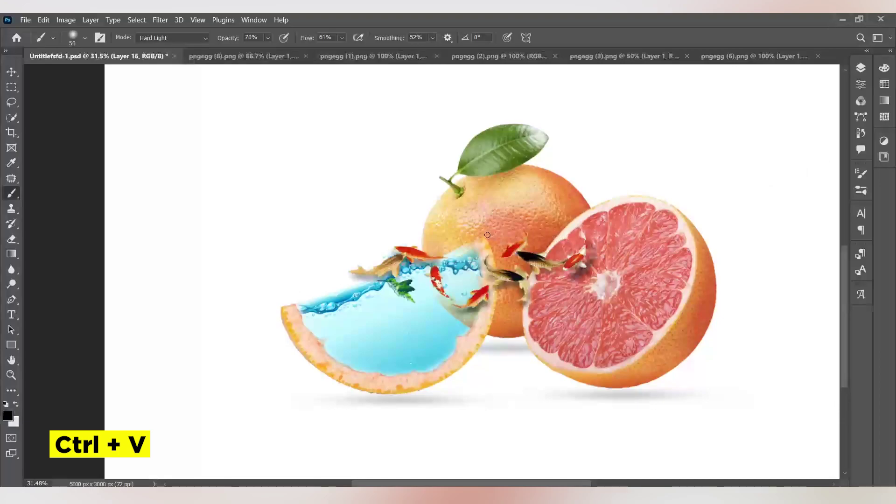
# Identify the pasted fish layer by toggling its visibility and move the fish over the water in the wedge.
pyautogui.press('v')
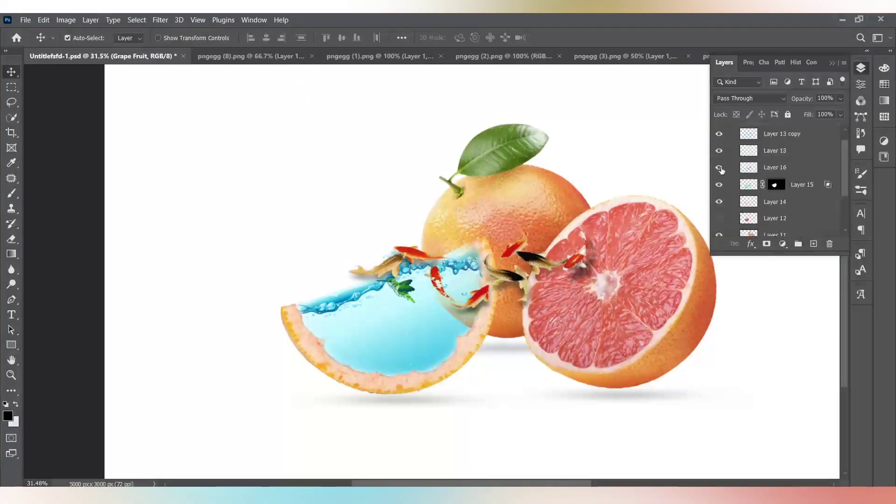
pyautogui.click(721, 169)
pyautogui.click(720, 170)
pyautogui.moveTo(501, 282); pyautogui.dragTo(448, 321)
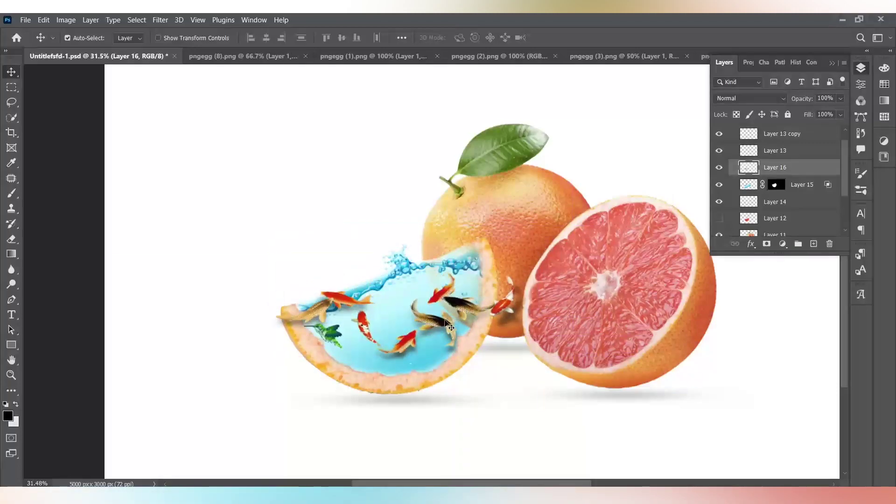
# Scale the fish layer down to about 64% and position it inside the wedge's water.
pyautogui.hotkey('ctrl', 't')
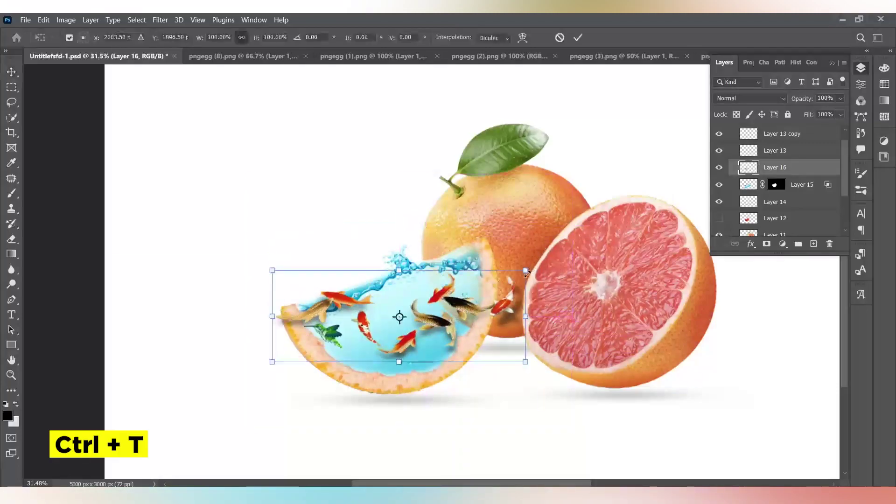
pyautogui.moveTo(526, 271); pyautogui.dragTo(463, 293)
pyautogui.moveTo(431, 319); pyautogui.dragTo(464, 315)
pyautogui.moveTo(497, 287); pyautogui.dragTo(459, 304)
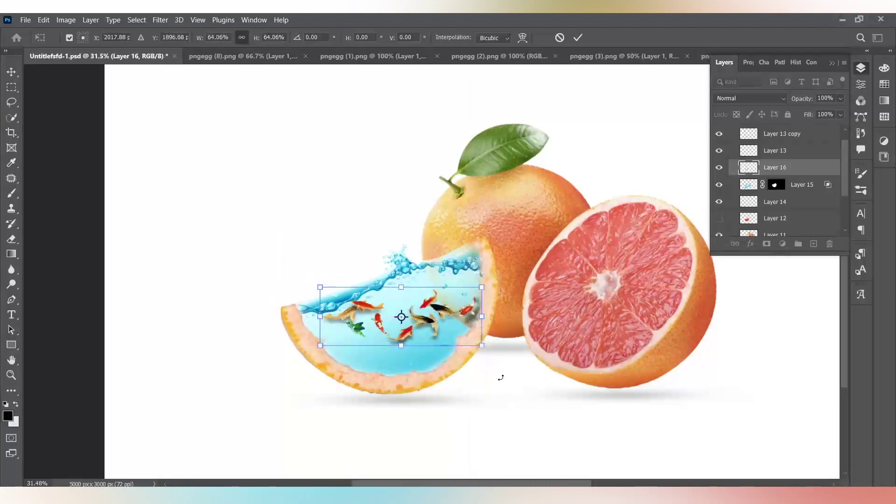
pyautogui.moveTo(494, 357)
pyautogui.mouseDown()
pyautogui.moveTo(510, 338)
pyautogui.moveTo(508, 352)
pyautogui.mouseUp()
pyautogui.moveTo(421, 320); pyautogui.dragTo(419, 323)
pyautogui.click(578, 38)
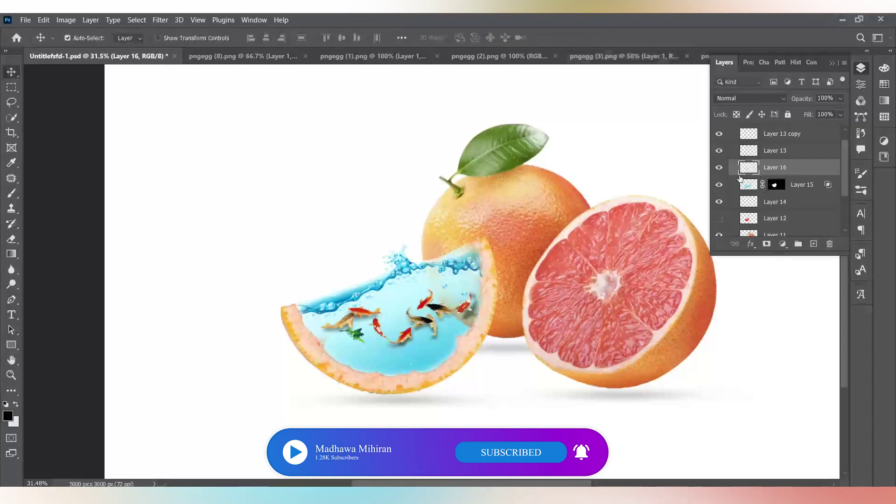
# Add a layer mask to Layer 16 and start masking out the hummingbird's beak with black paint.
pyautogui.click(767, 244)
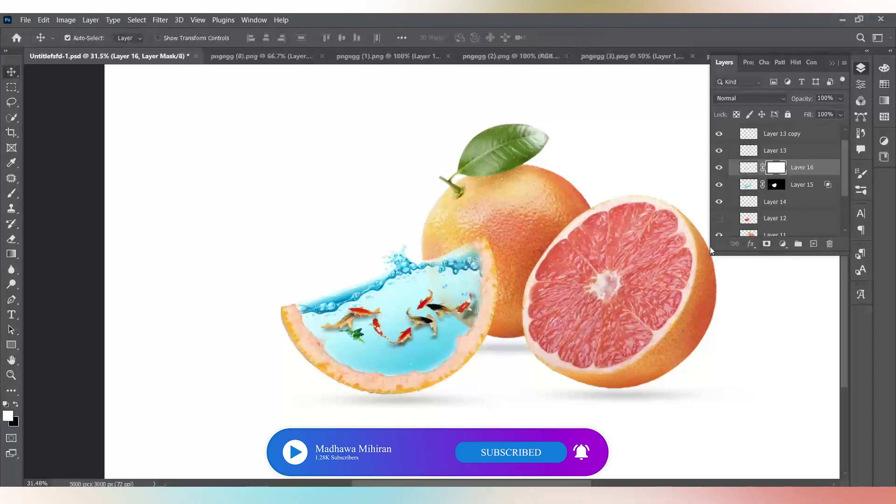
pyautogui.click(12, 194)
pyautogui.scroll(10, 361, 321)
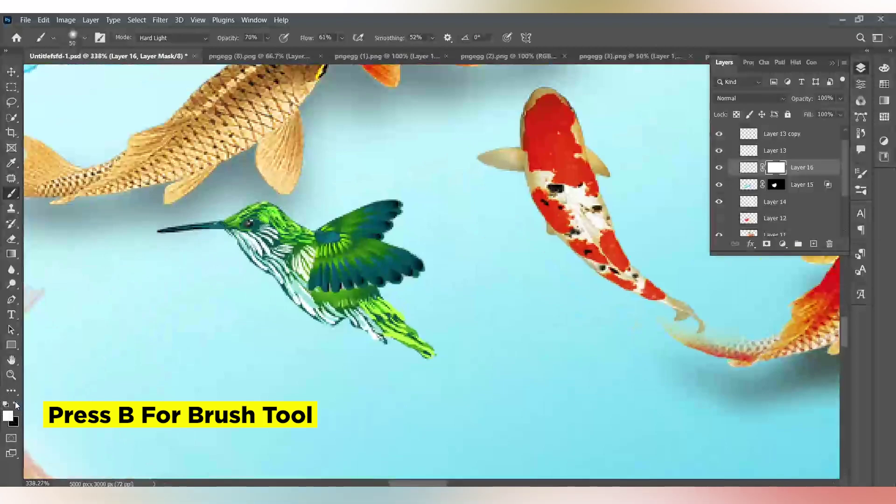
pyautogui.moveTo(163, 250)
pyautogui.mouseDown()
pyautogui.moveTo(236, 239)
pyautogui.moveTo(157, 248)
pyautogui.moveTo(255, 232)
pyautogui.moveTo(255, 189)
pyautogui.mouseUp()
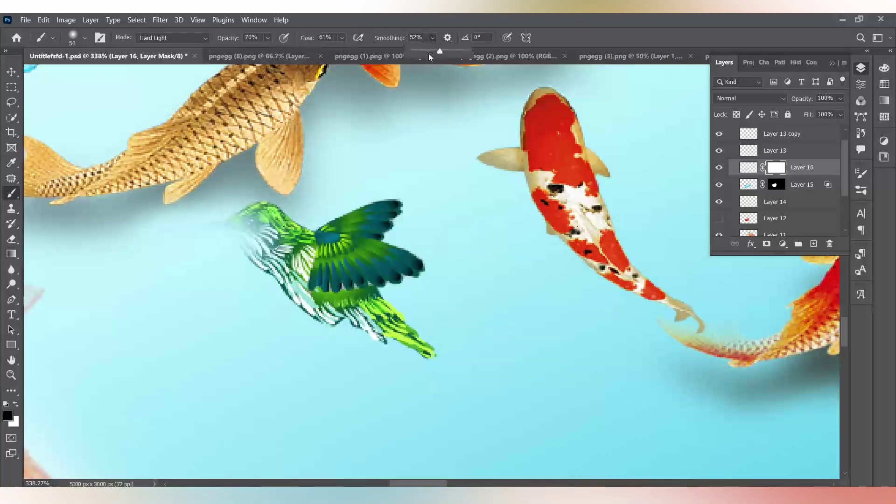
# Raise the brush smoothing and flow to 100% and mask out the hummingbird's head and upper wings.
pyautogui.moveTo(441, 52); pyautogui.dragTo(481, 58)
pyautogui.click(340, 36)
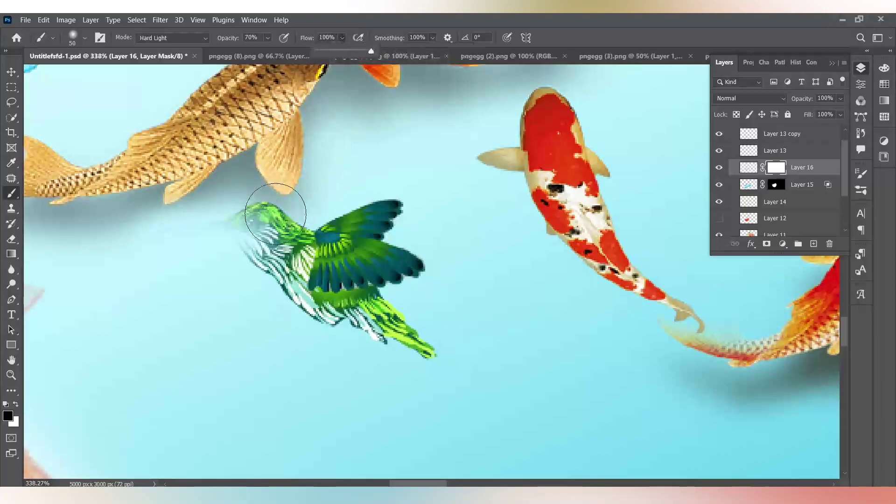
pyautogui.moveTo(265, 237); pyautogui.dragTo(260, 220)
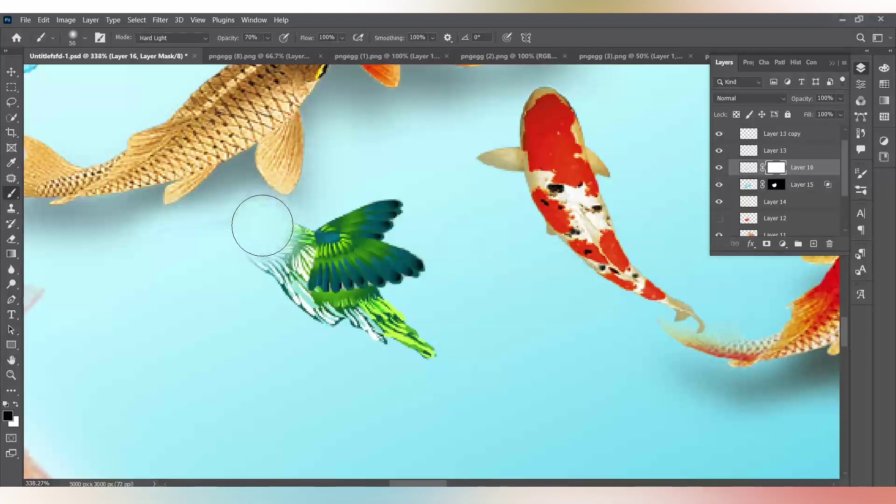
pyautogui.moveTo(219, 253)
pyautogui.mouseDown()
pyautogui.moveTo(278, 237)
pyautogui.moveTo(341, 242)
pyautogui.moveTo(388, 222)
pyautogui.moveTo(349, 227)
pyautogui.moveTo(364, 229)
pyautogui.moveTo(398, 277)
pyautogui.moveTo(411, 316)
pyautogui.moveTo(387, 240)
pyautogui.moveTo(407, 301)
pyautogui.mouseUp()
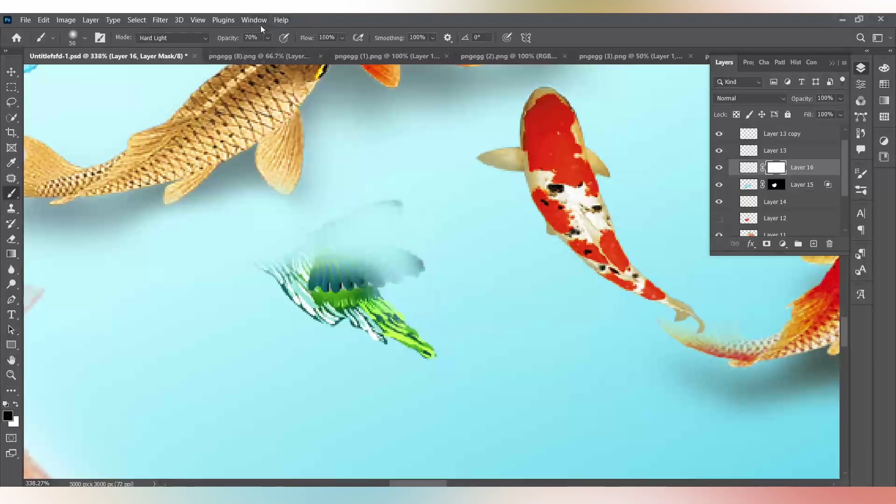
# Set the brush opacity to 100% and mask out the rest of the hummingbird's wings, body and tail.
pyautogui.click(269, 38)
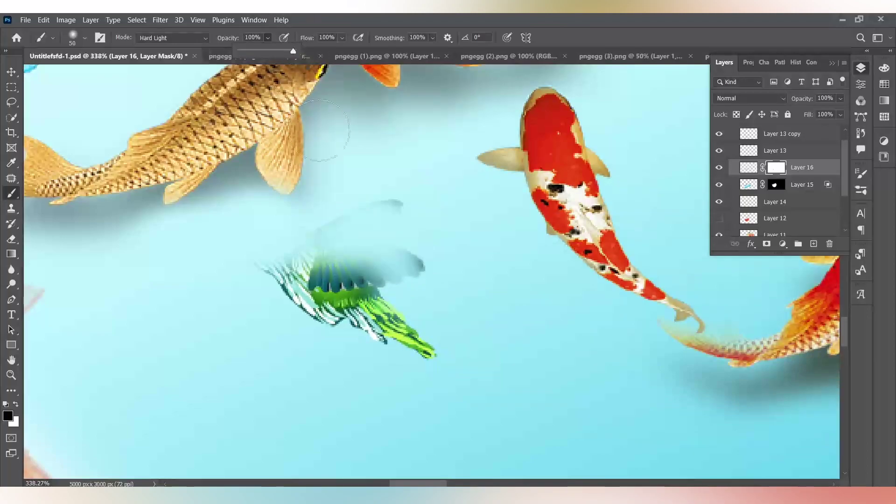
pyautogui.moveTo(363, 244)
pyautogui.mouseDown()
pyautogui.moveTo(388, 218)
pyautogui.moveTo(394, 234)
pyautogui.moveTo(398, 214)
pyautogui.moveTo(316, 248)
pyautogui.moveTo(363, 245)
pyautogui.moveTo(386, 216)
pyautogui.mouseUp()
pyautogui.moveTo(318, 288)
pyautogui.mouseDown()
pyautogui.moveTo(281, 290)
pyautogui.moveTo(330, 324)
pyautogui.moveTo(427, 358)
pyautogui.moveTo(370, 324)
pyautogui.moveTo(418, 341)
pyautogui.moveTo(328, 330)
pyautogui.moveTo(322, 316)
pyautogui.moveTo(394, 289)
pyautogui.moveTo(409, 267)
pyautogui.moveTo(342, 279)
pyautogui.moveTo(426, 254)
pyautogui.moveTo(296, 288)
pyautogui.moveTo(343, 235)
pyautogui.mouseUp()
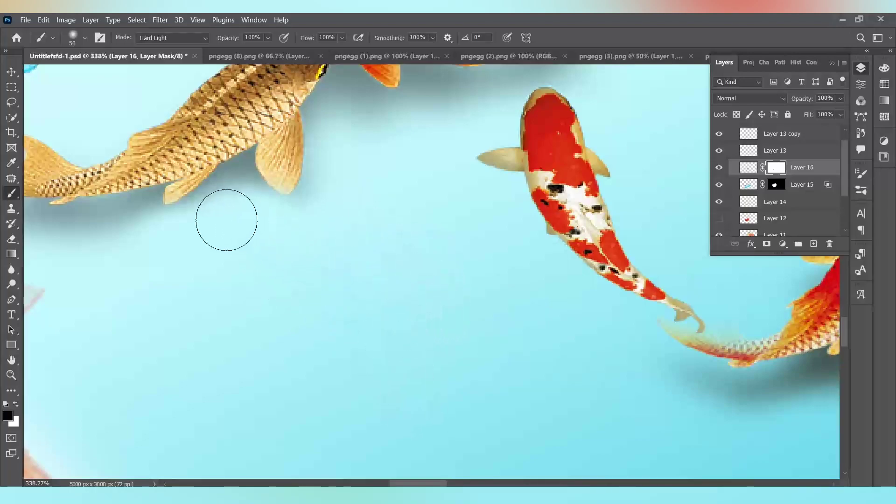
# Target Layer 16's fish image instead of its mask and open its Blending Options, keeping the wedge in view.
pyautogui.scroll(-6, 270, 266)
pyautogui.hscroll(2, 308, 287)
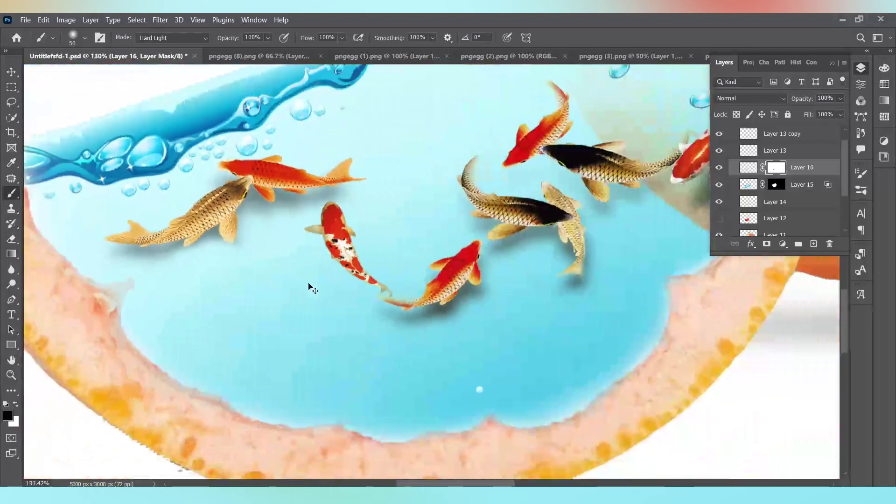
pyautogui.hscroll(2, 308, 287)
pyautogui.click(12, 75)
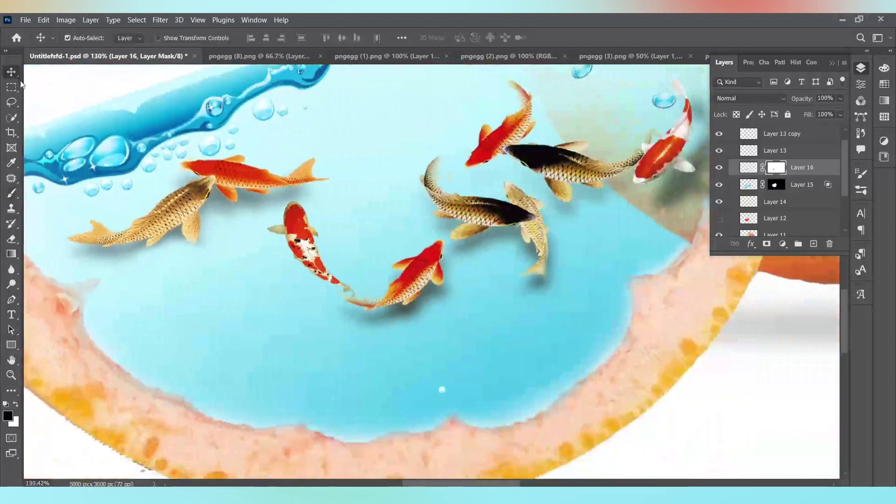
pyautogui.click(753, 173)
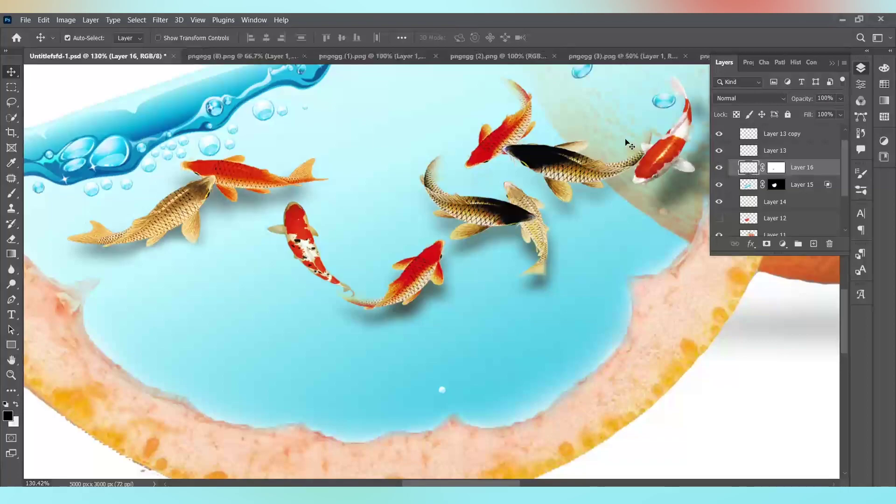
pyautogui.scroll(-5, 625, 143)
pyautogui.hscroll(3, 628, 140)
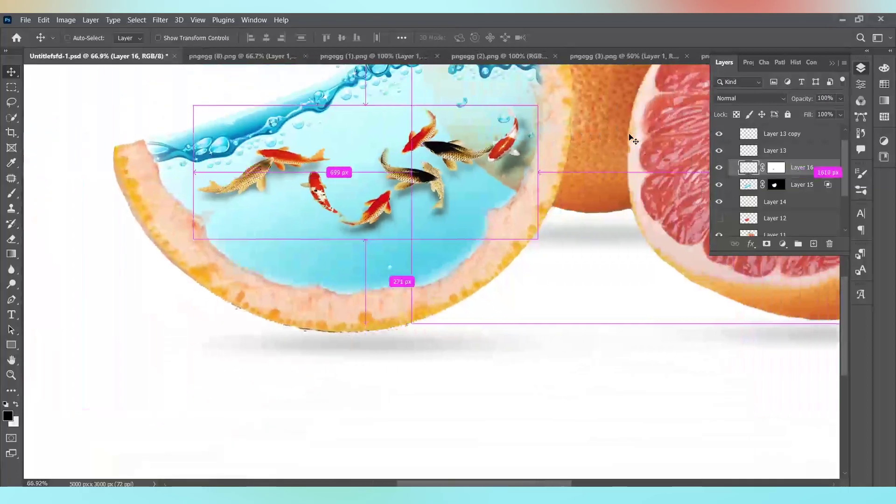
pyautogui.hscroll(3, 628, 139)
pyautogui.rightClick(751, 171)
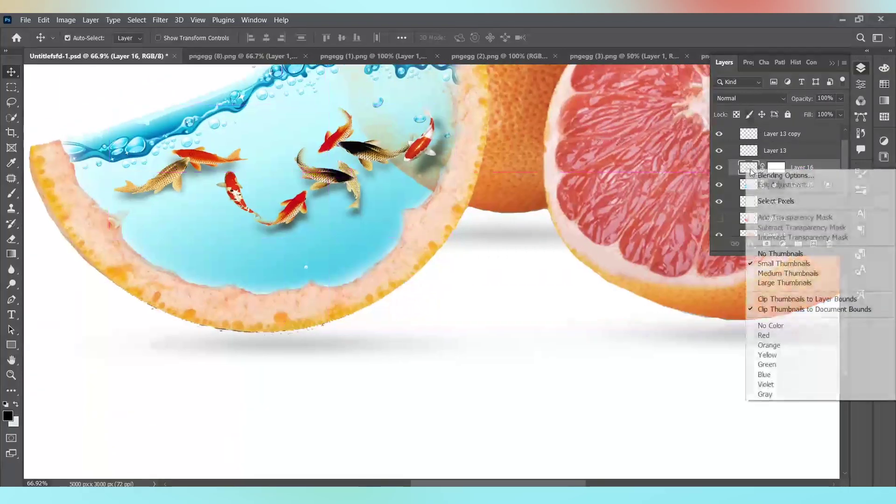
pyautogui.click(779, 176)
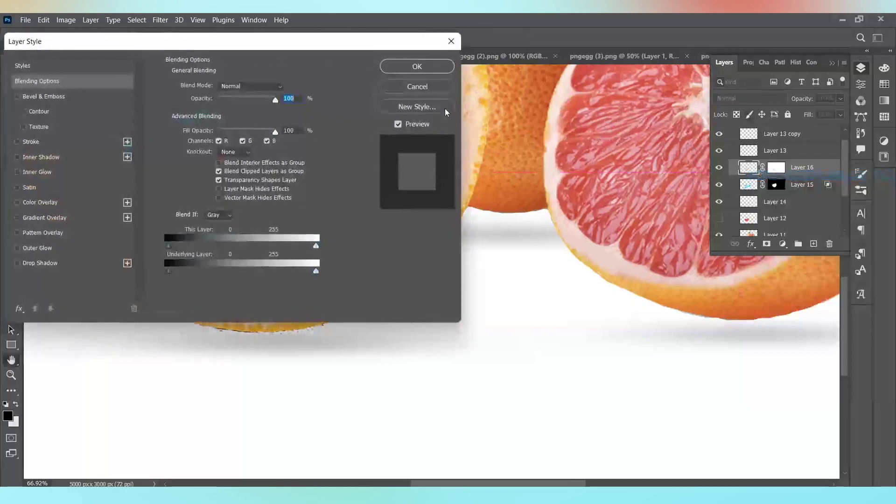
pyautogui.moveTo(348, 44); pyautogui.dragTo(746, 35)
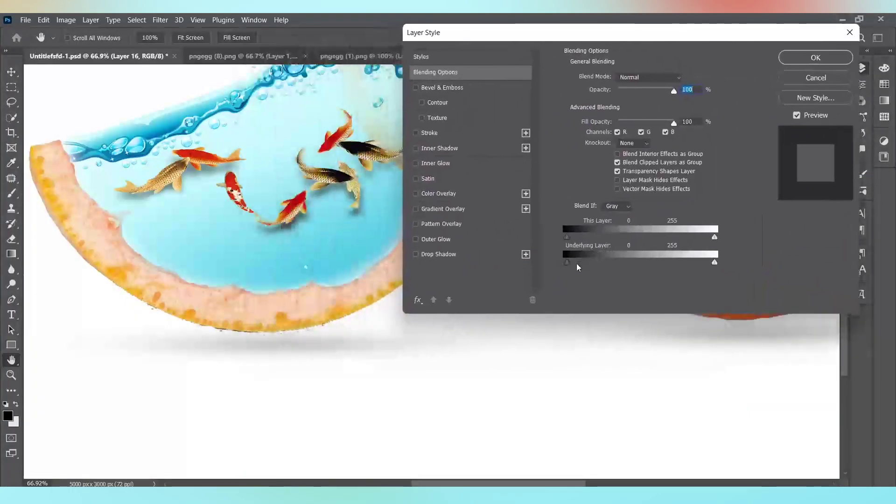
# Split the Underlying Layer's dark Blend If slider for Layer 16 and set it to 21 / 236.
pyautogui.moveTo(586, 267); pyautogui.dragTo(566, 268)
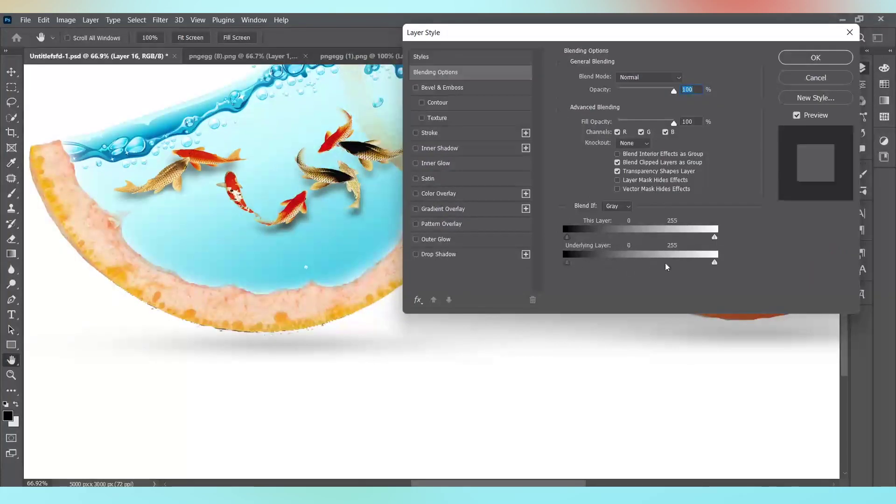
pyautogui.moveTo(716, 264); pyautogui.dragTo(741, 270)
pyautogui.moveTo(568, 267); pyautogui.dragTo(607, 266)
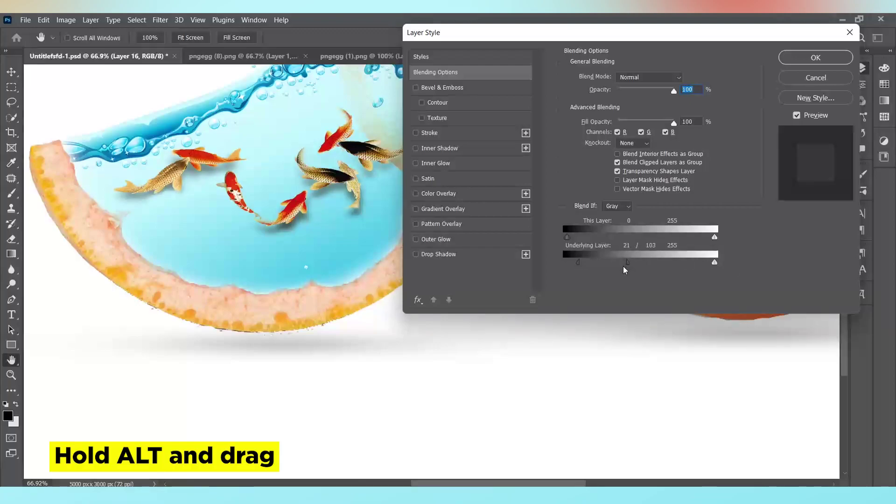
pyautogui.moveTo(628, 266); pyautogui.dragTo(635, 266)
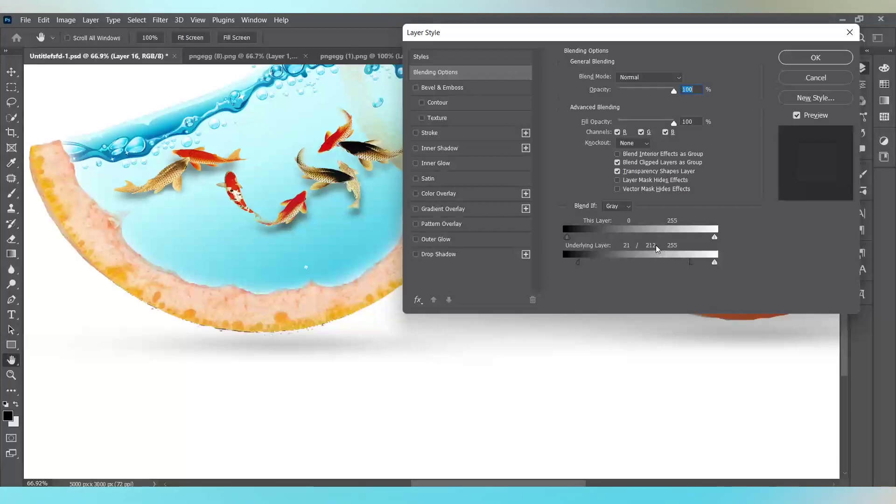
pyautogui.moveTo(693, 267); pyautogui.dragTo(705, 267)
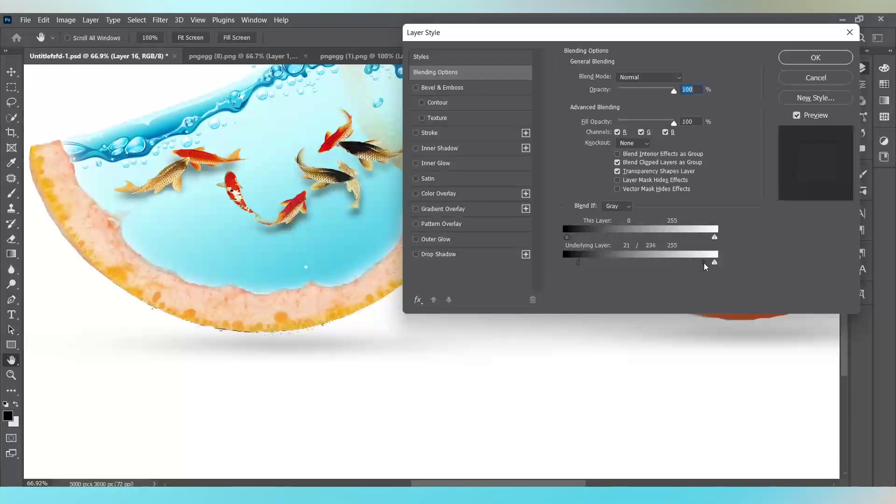
# Set the Underlying Layer Blend If ranges to 114 / 243 for darks and 204 / 255 for lights, and apply them to the fish.
pyautogui.moveTo(580, 265); pyautogui.dragTo(632, 271)
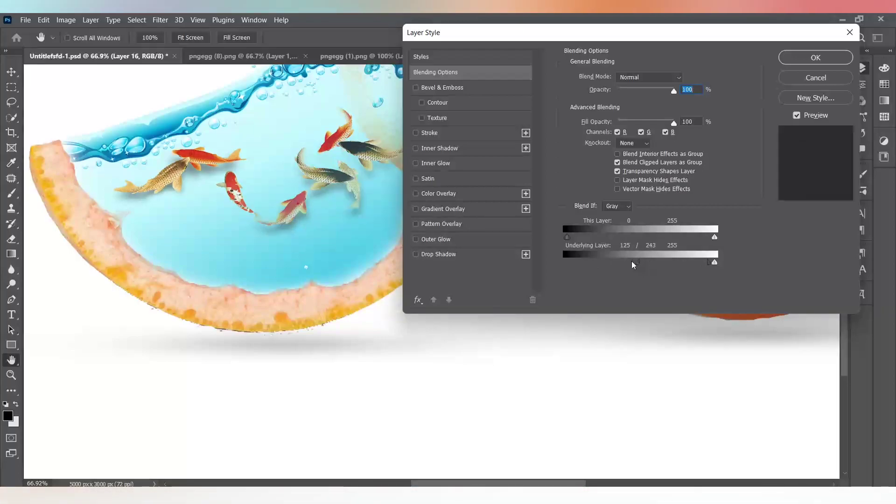
pyautogui.moveTo(625, 268); pyautogui.dragTo(559, 280)
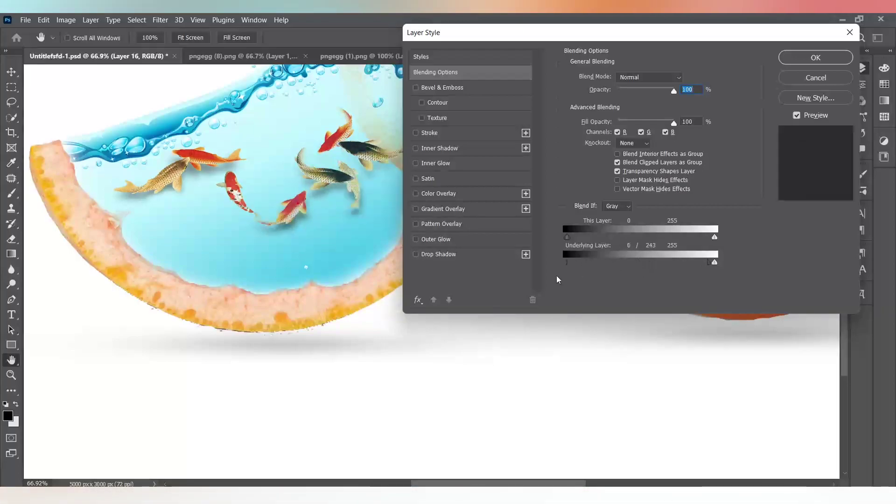
pyautogui.moveTo(639, 269); pyautogui.dragTo(666, 270)
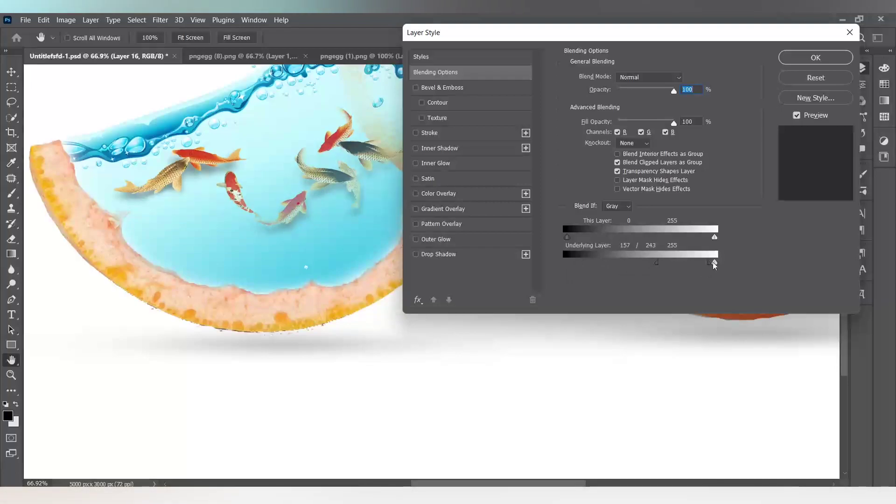
pyautogui.moveTo(699, 267); pyautogui.dragTo(617, 269)
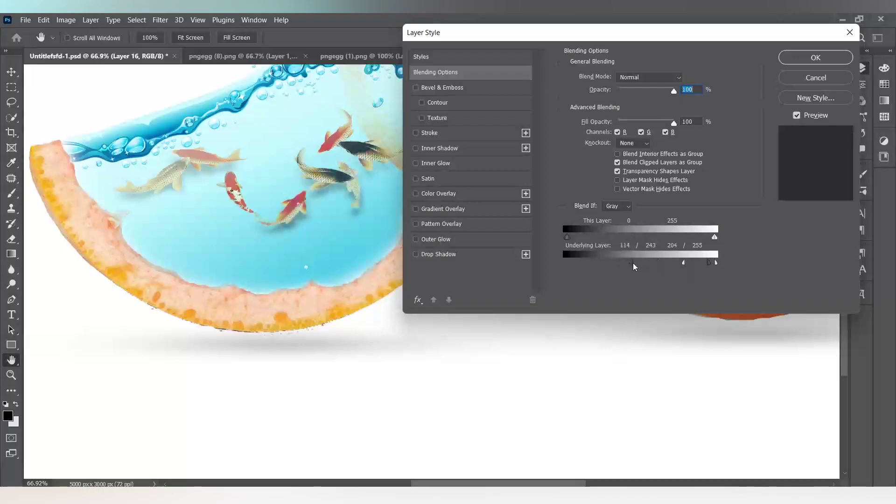
pyautogui.click(816, 58)
pyautogui.press('v')
# Examine how the fish blend into the wedge's water, both up close and across the whole composition.
pyautogui.scroll(-5, 455, 150)
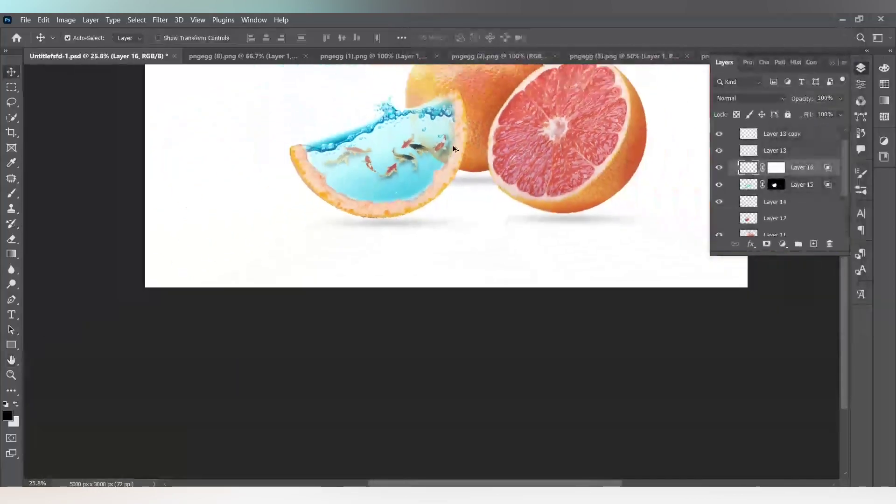
pyautogui.scroll(4, 453, 149)
pyautogui.scroll(-4, 480, 139)
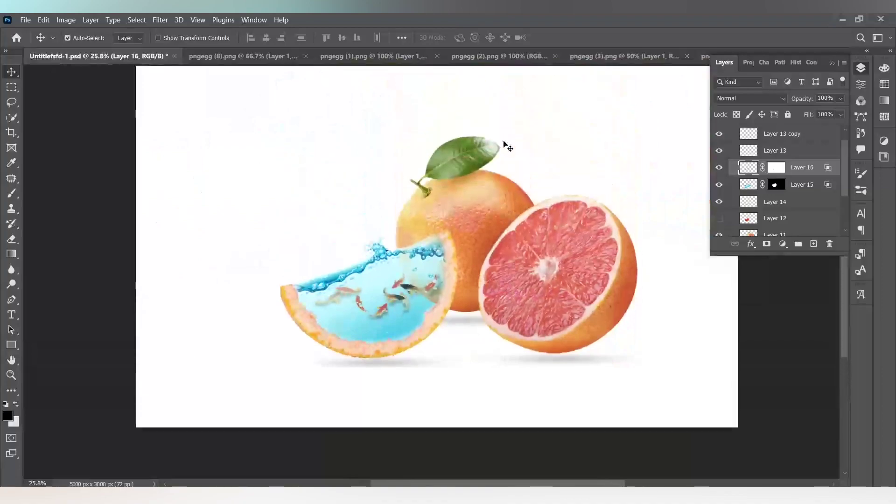
pyautogui.scroll(-2, 505, 145)
pyautogui.hscroll(-2, 504, 144)
pyautogui.scroll(-2, 504, 144)
pyautogui.hscroll(-2, 504, 145)
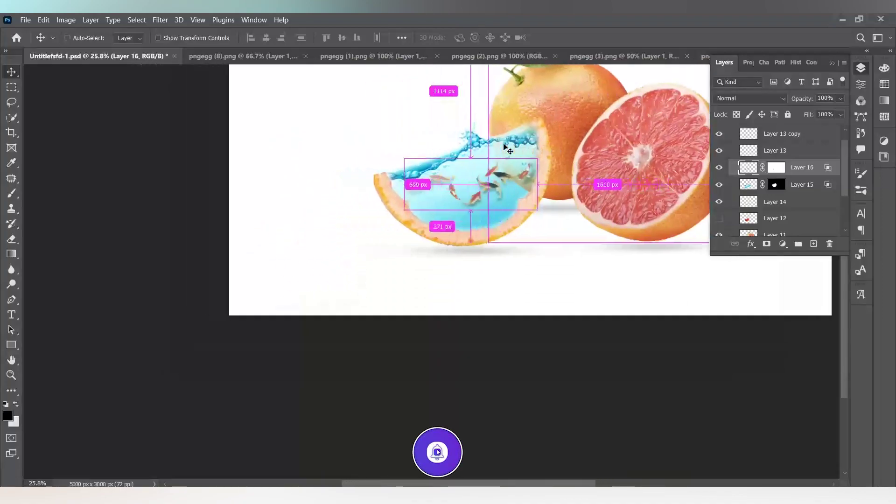
pyautogui.hscroll(2, 504, 149)
pyautogui.scroll(2, 504, 148)
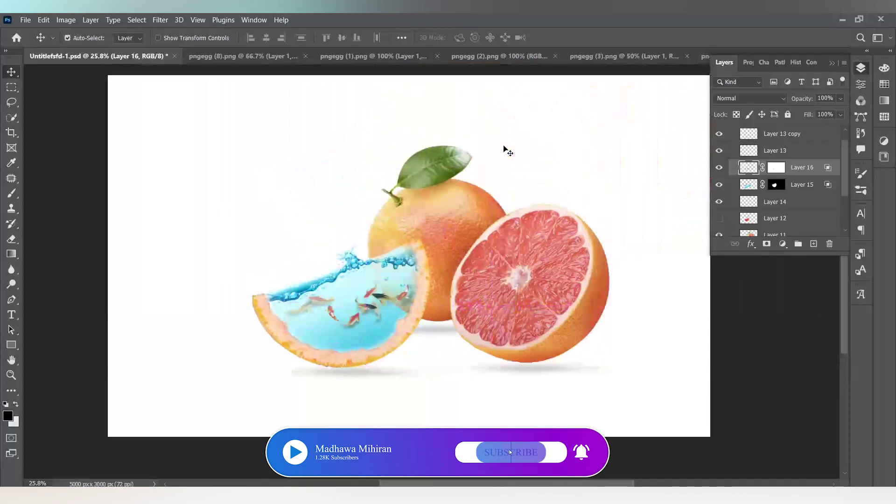
pyautogui.scroll(1, 505, 149)
pyautogui.scroll(4, 369, 236)
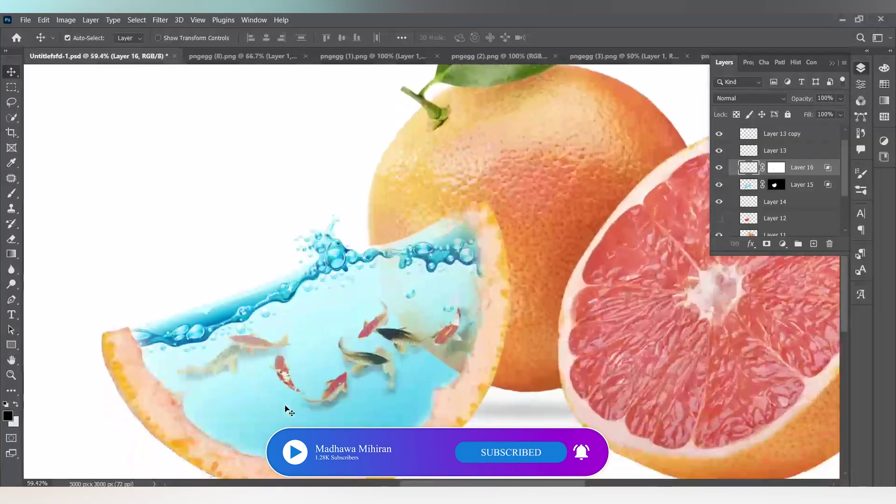
pyautogui.scroll(-5, 285, 410)
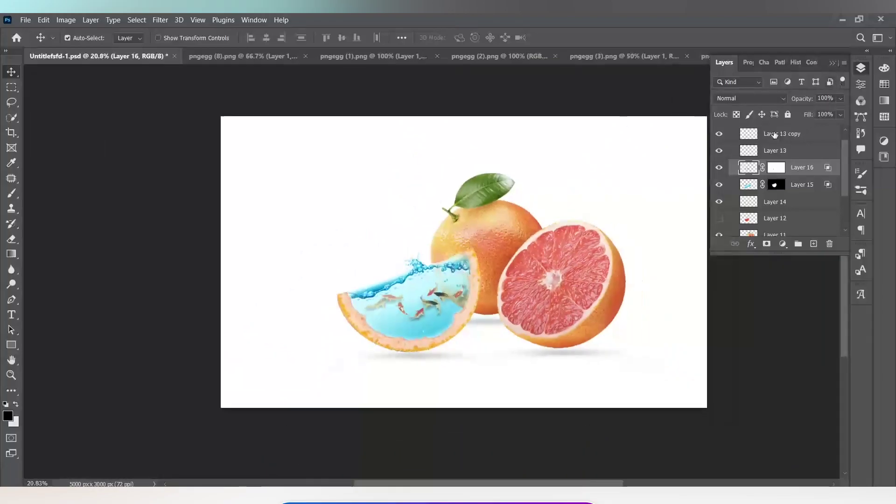
# Collapse the Grape Fruit group in the layer stack.
pyautogui.scroll(1, 779, 134)
pyautogui.click(735, 131)
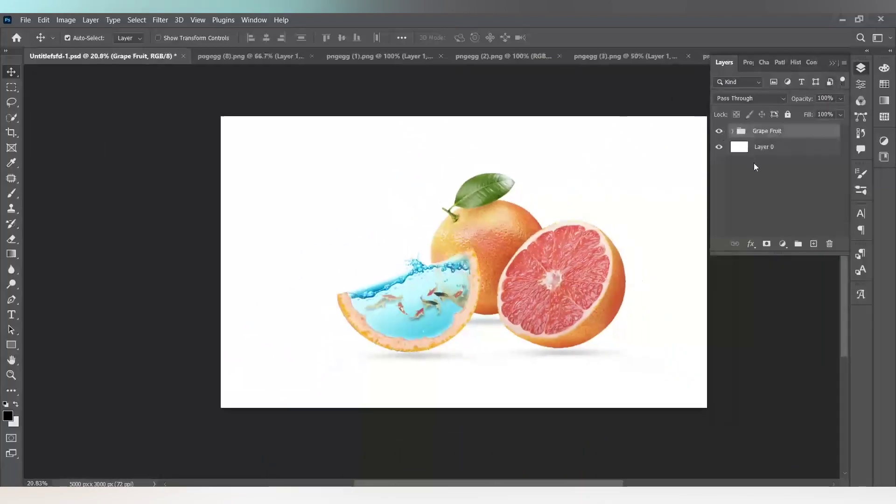